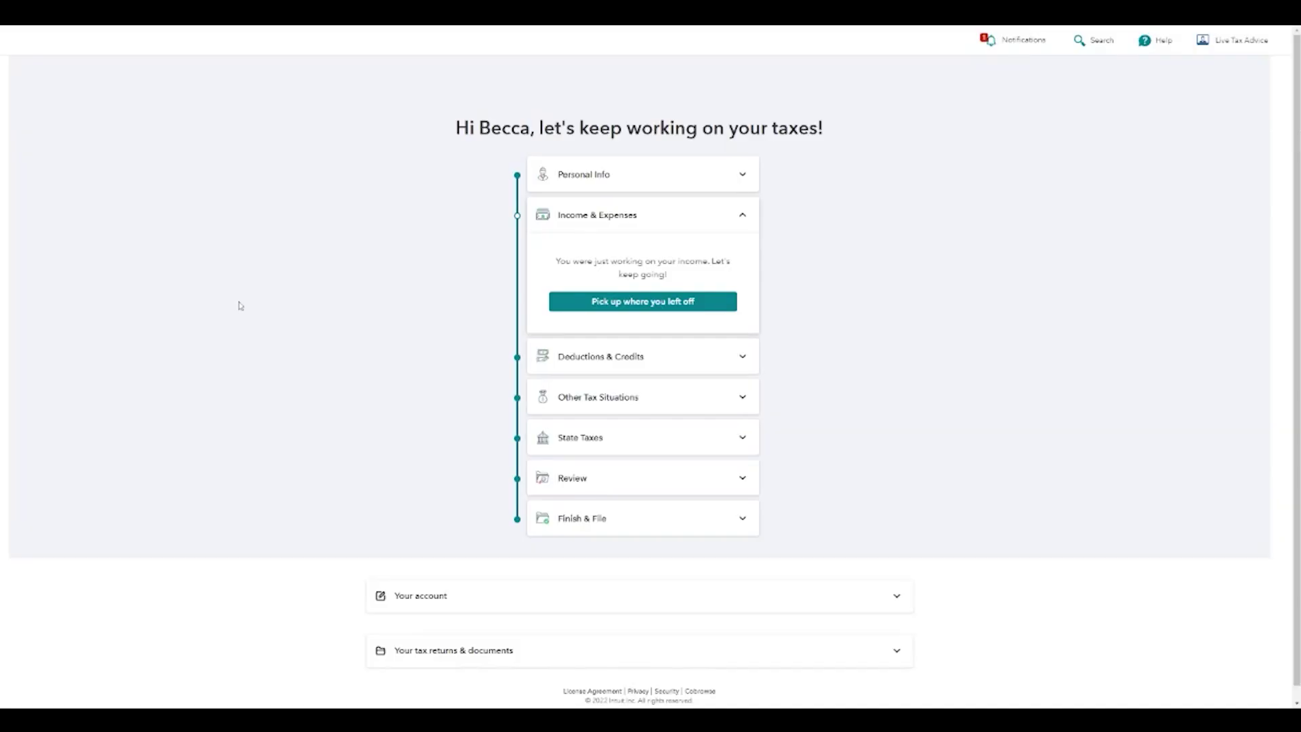
Open the State Taxes section for review and resume the started Minnesota resident return
left_click(743, 214)
left_click(633, 340)
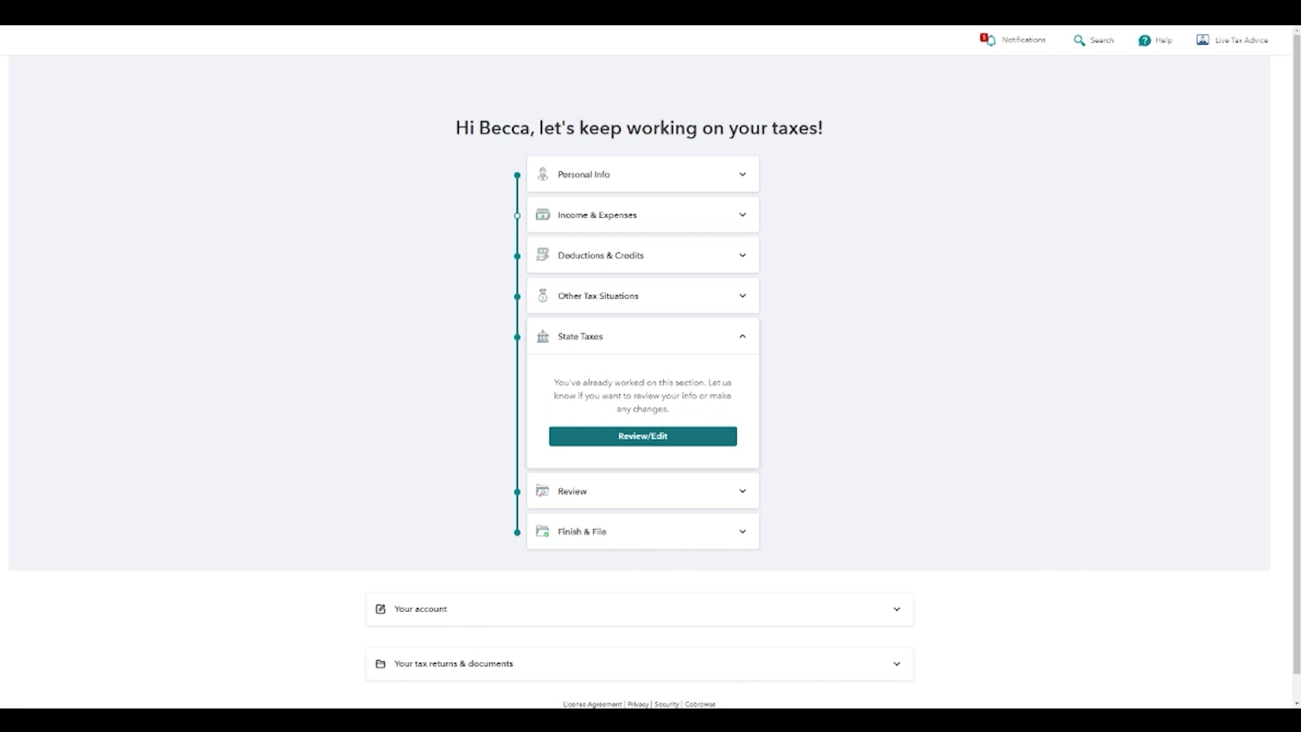
left_click(638, 444)
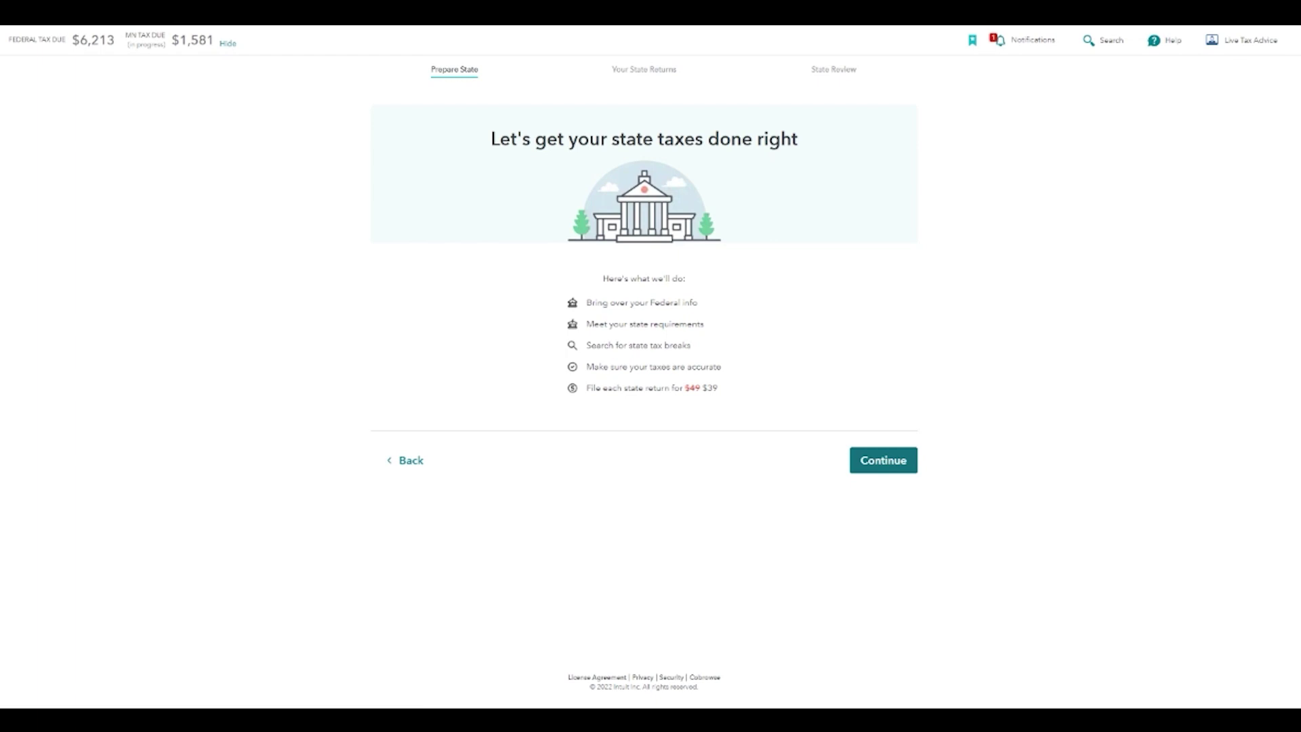
left_click(886, 466)
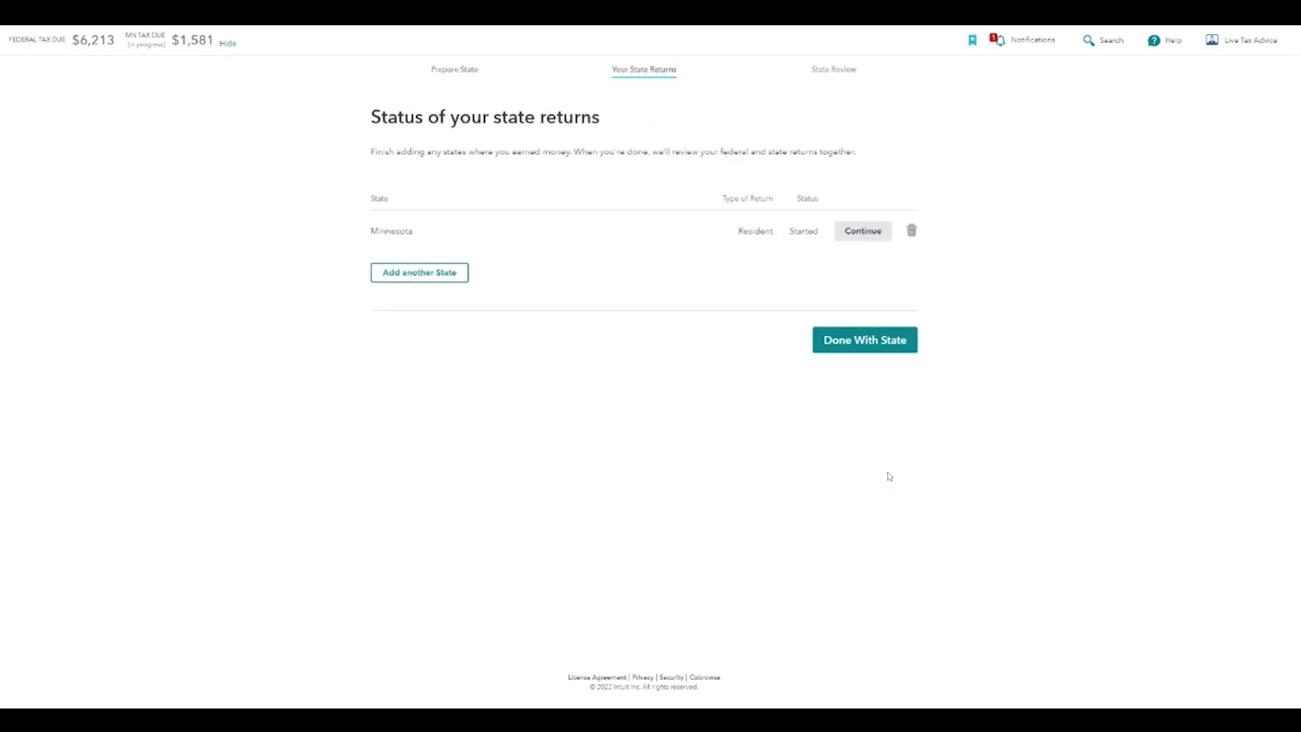
left_click(846, 235)
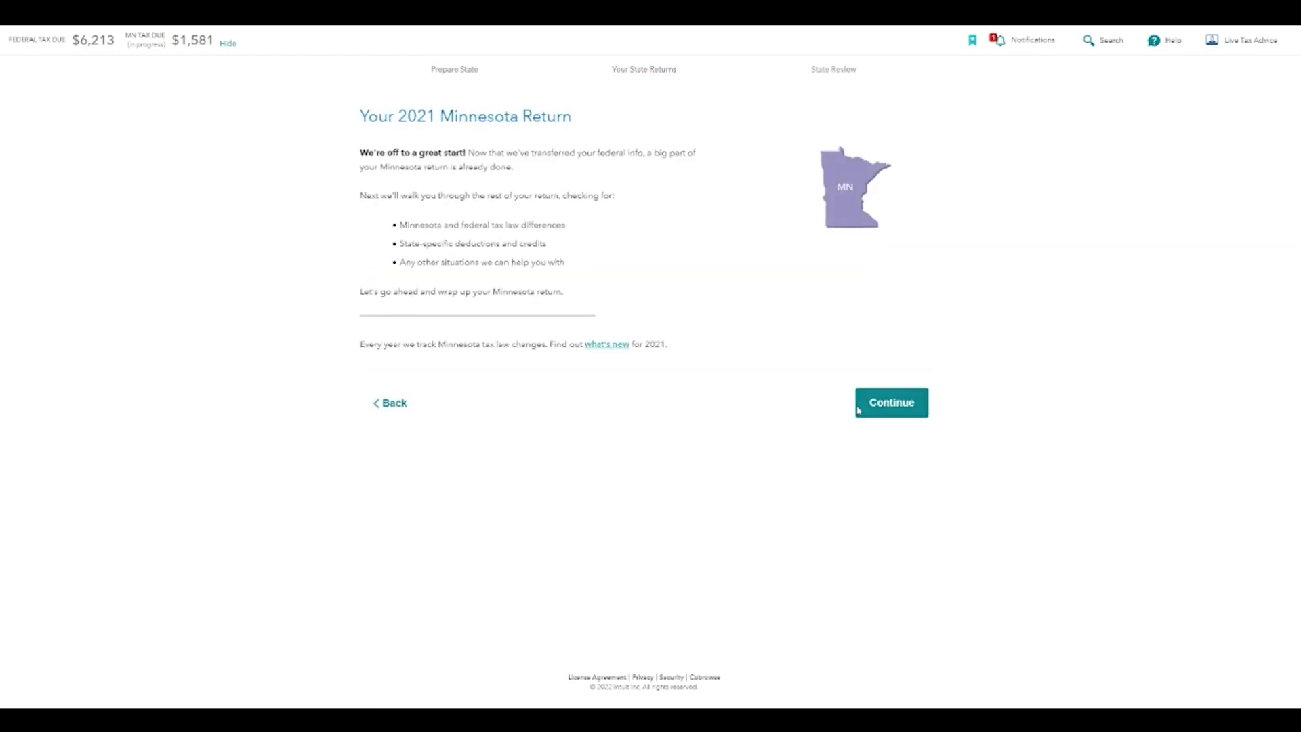
Keep the resident income tax return status and answer No to needing federal nonconformity adjustments
left_click(903, 407)
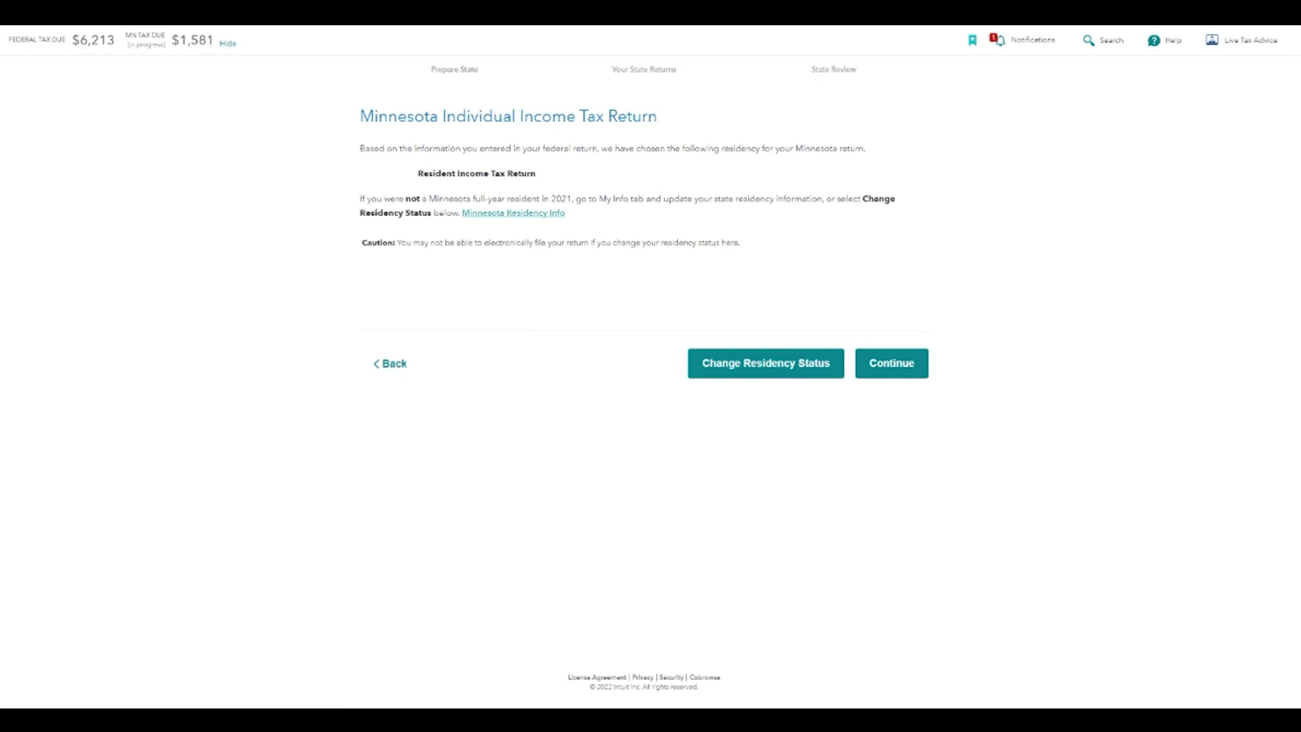
left_click(893, 370)
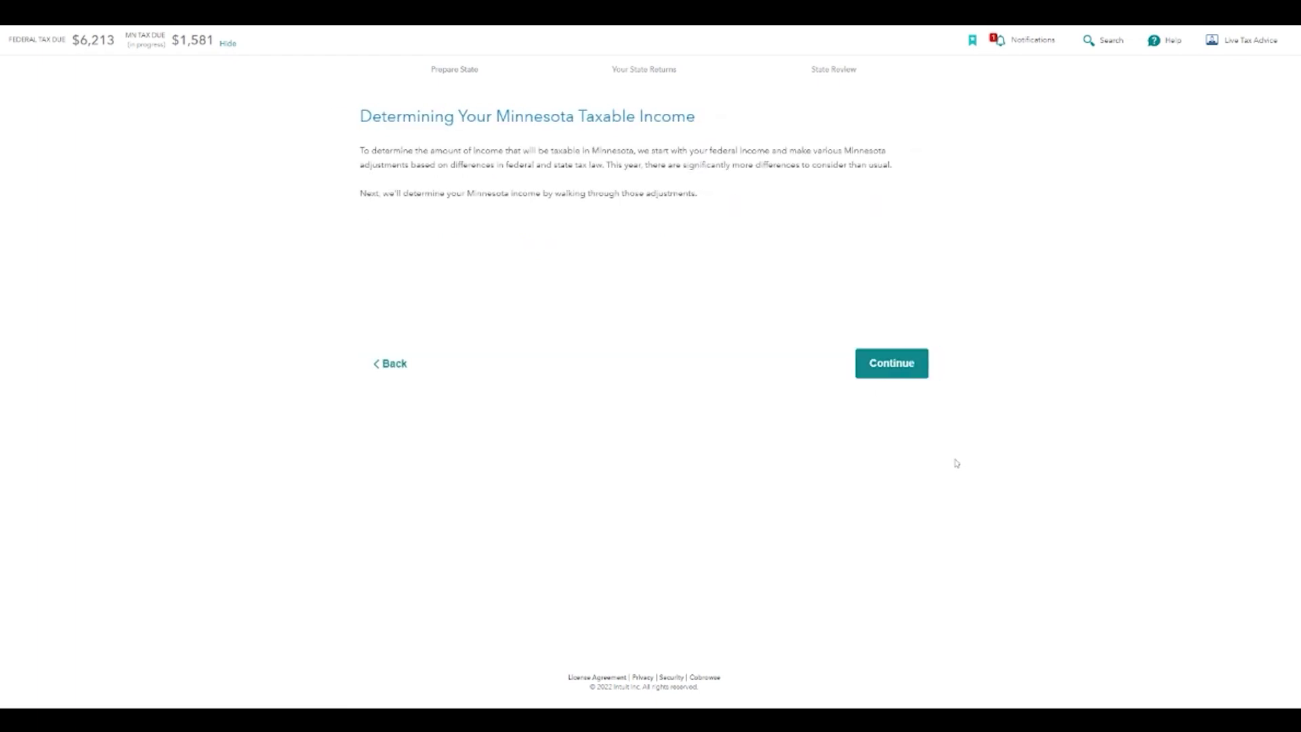
left_click(889, 369)
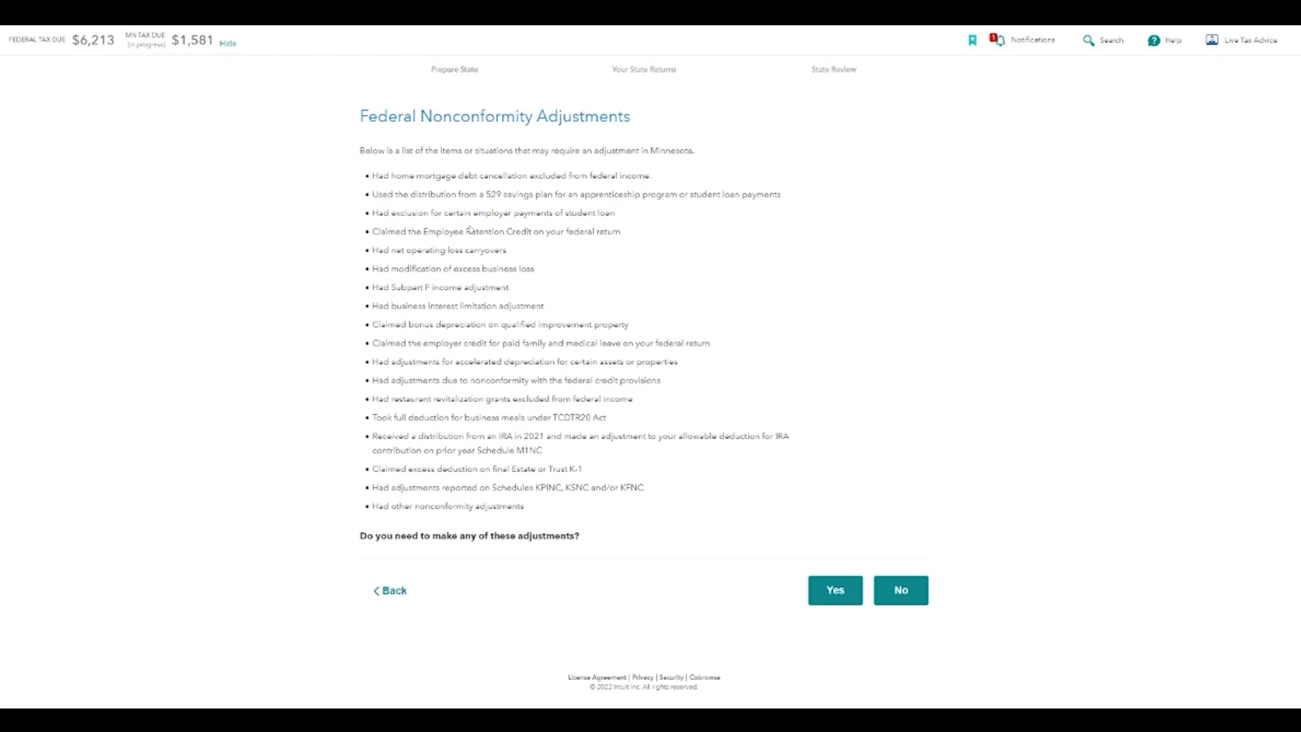
left_click(912, 602)
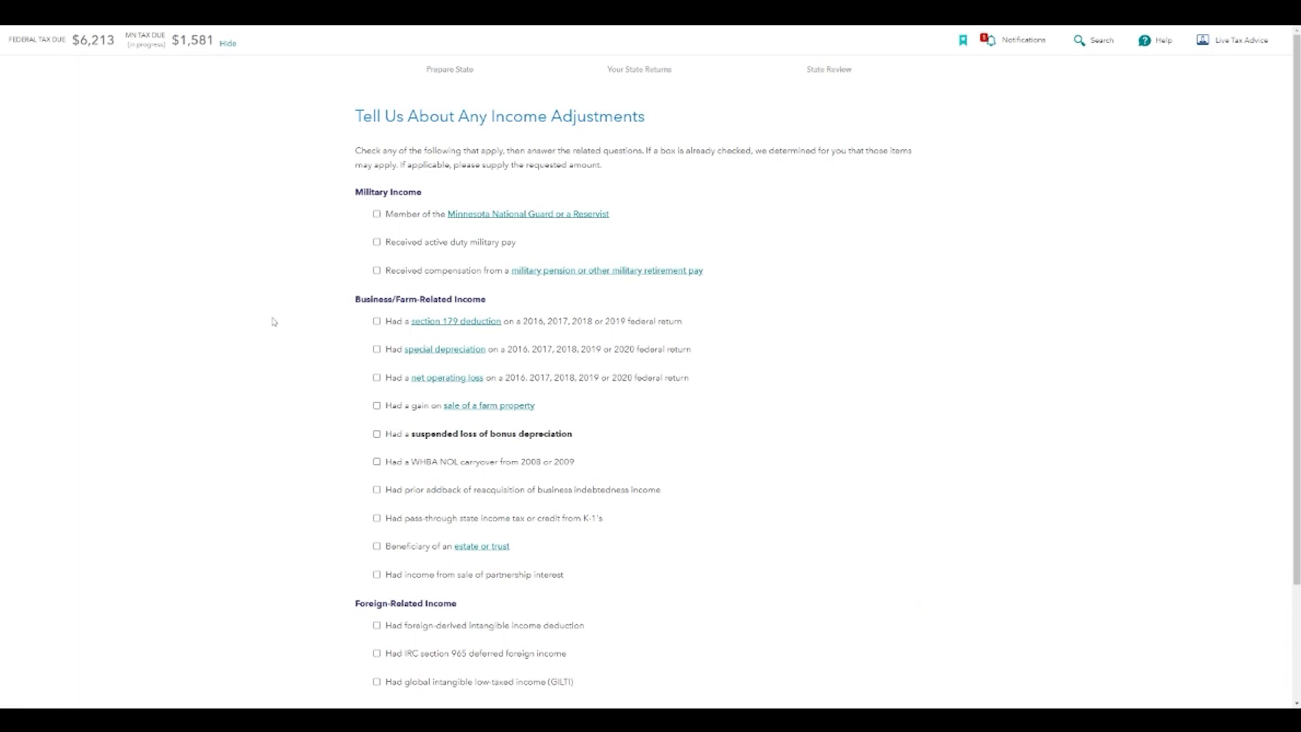
Preview the Minnesota National Guard or Reservist adjustment, clear it, and continue with no income adjustments selected
left_click(377, 215)
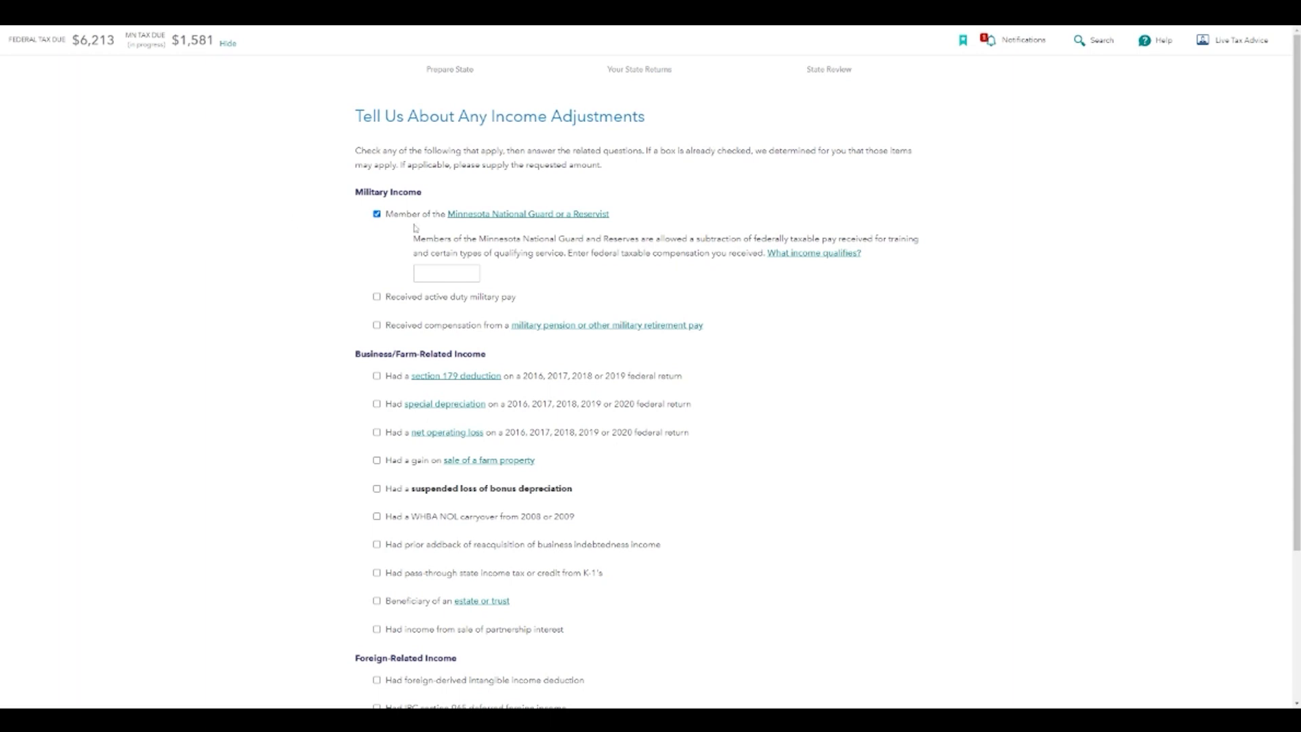
left_click(376, 214)
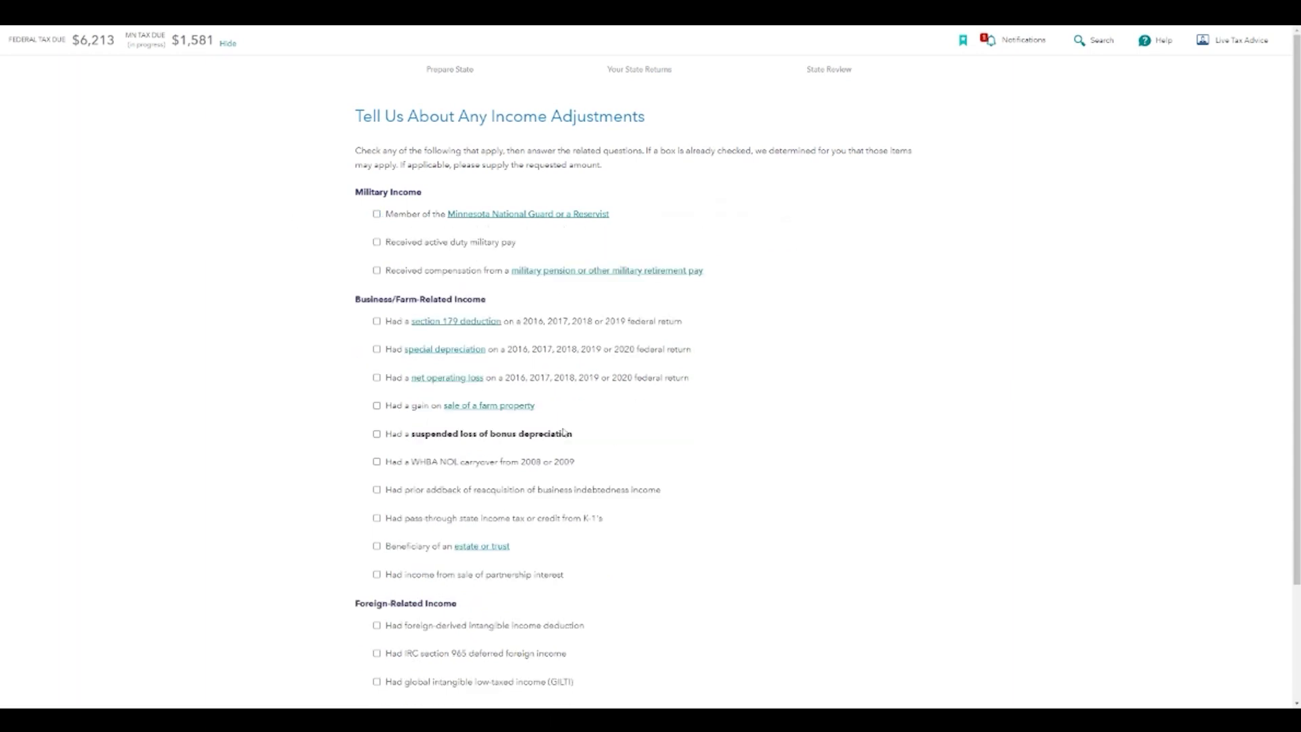
scroll(564, 433, "down", 3)
left_click(905, 627)
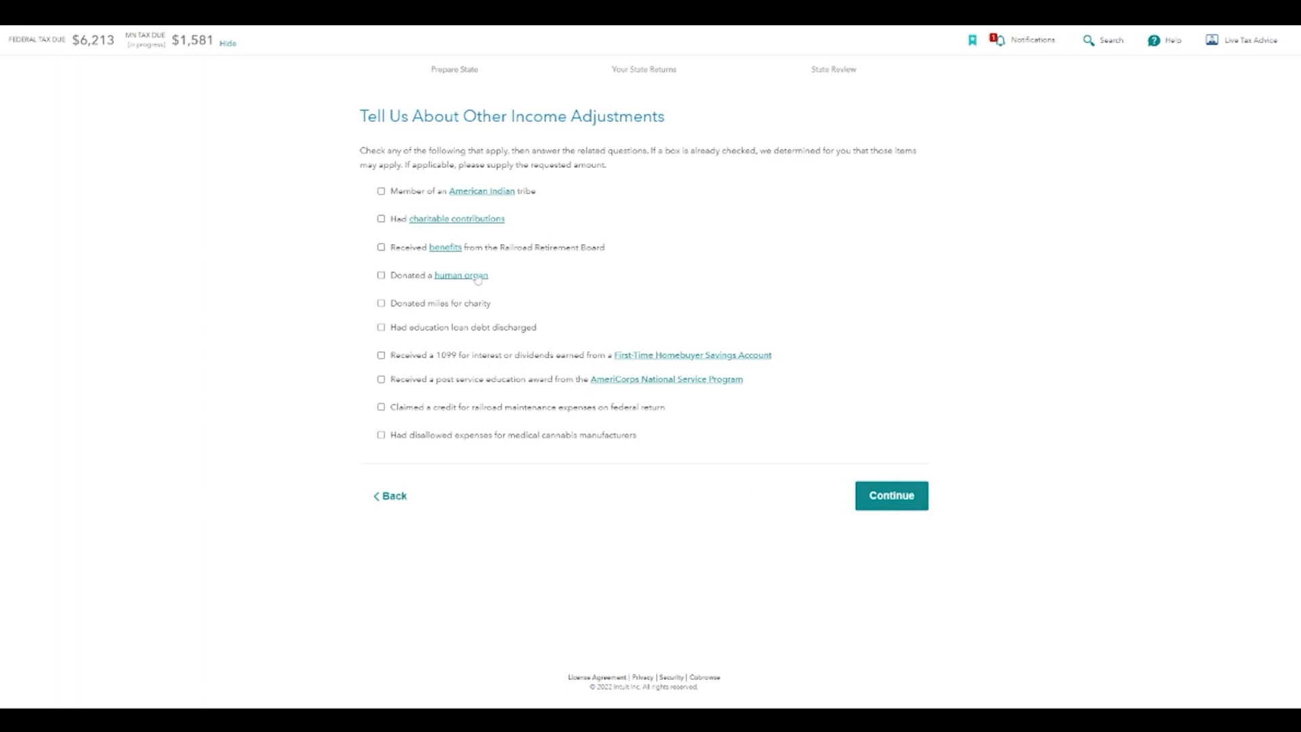
Preview the charitable contributions adjustment, clear it, and continue with no other income adjustments selected
left_click(381, 219)
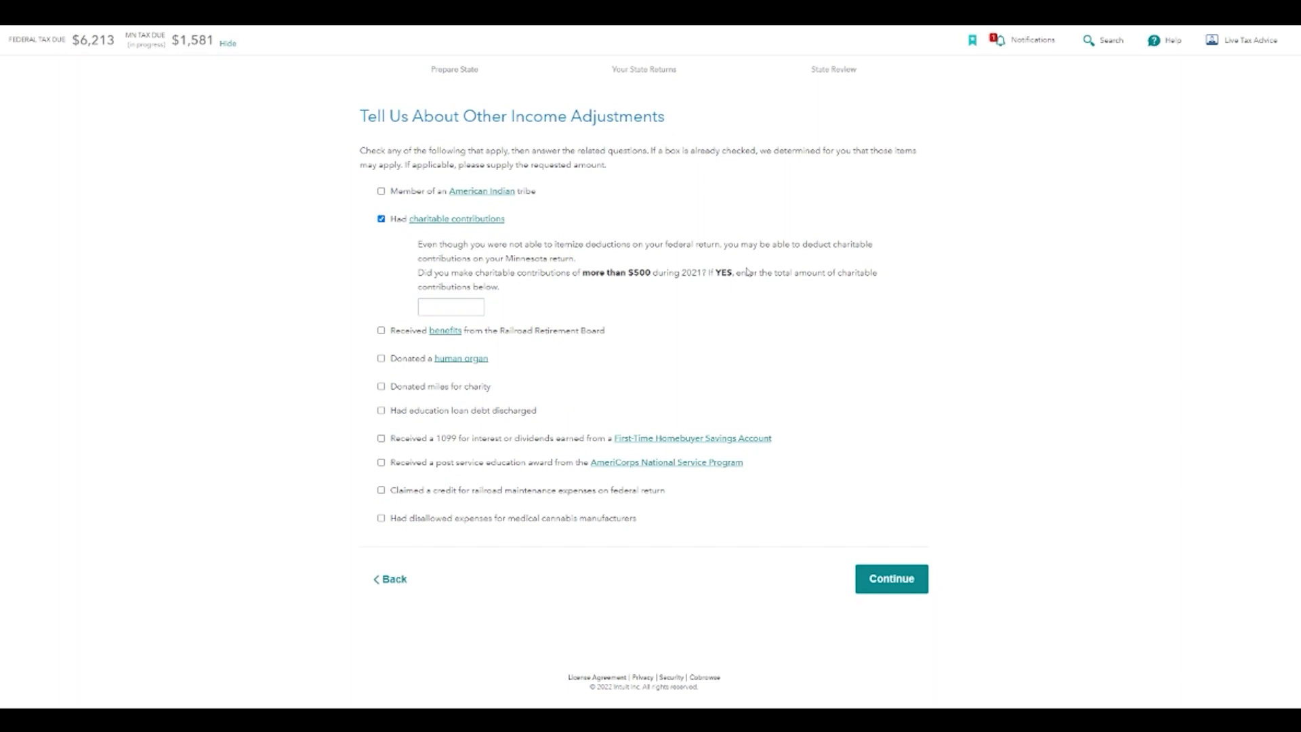
left_click(380, 219)
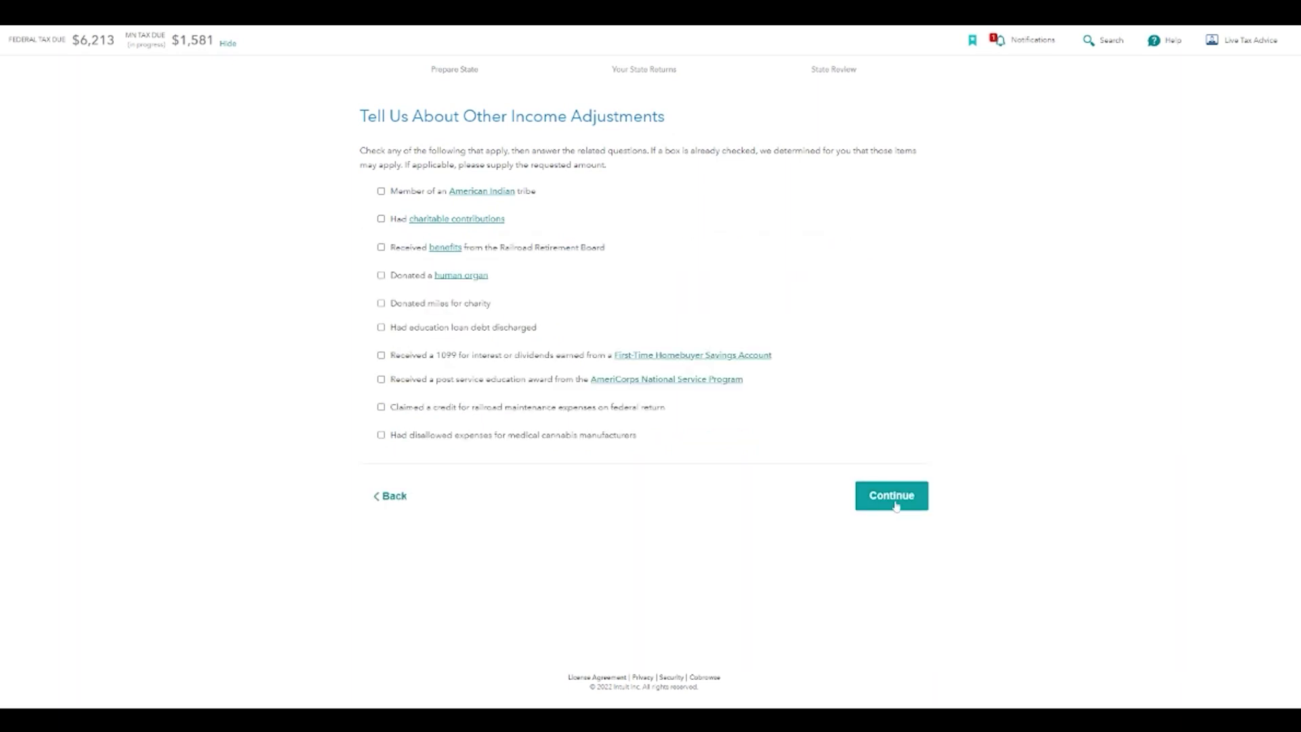
left_click(893, 500)
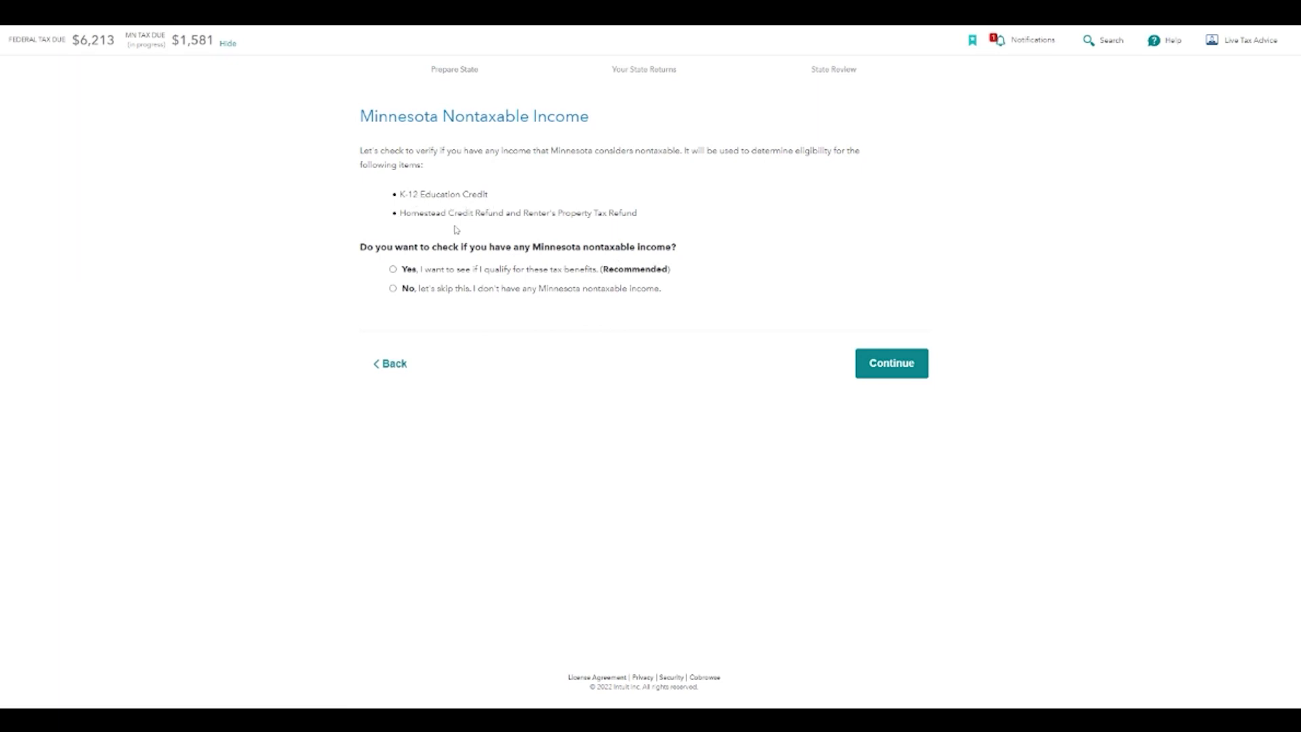
Preview the Yes option for Minnesota nontaxable income, go back, and choose No to skip the check
left_click(452, 270)
left_click(872, 359)
left_click(847, 179)
left_click(401, 377)
left_click(454, 290)
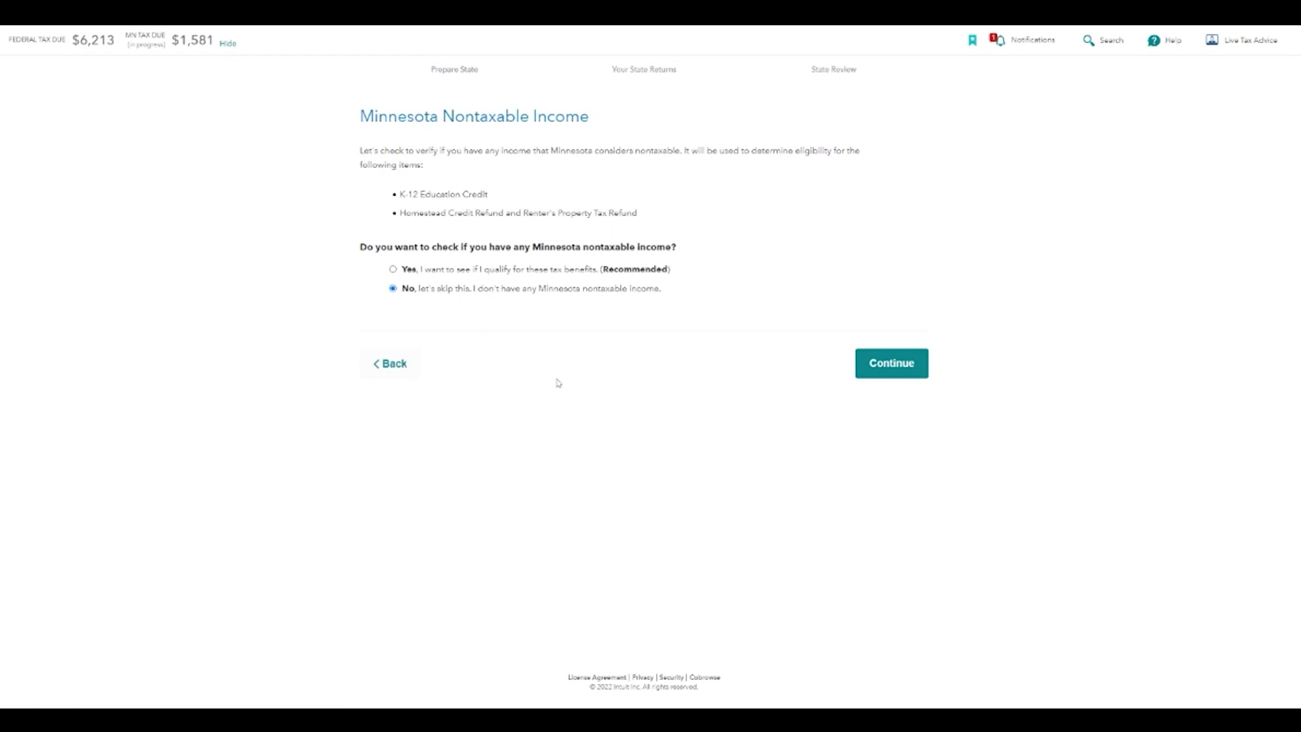
left_click(891, 371)
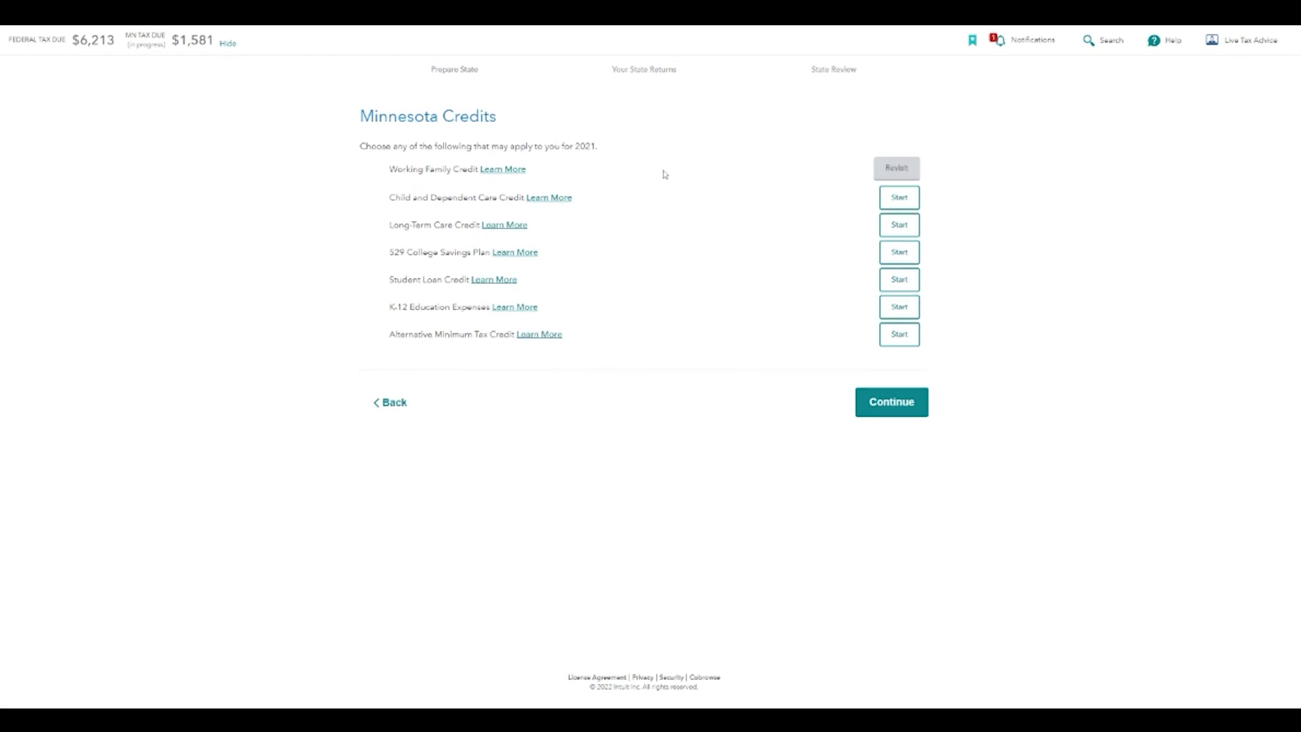
Check the Working Family Credit and the Child and Dependent Care Credit questions, and continue past the Minnesota Credits list
left_click(904, 178)
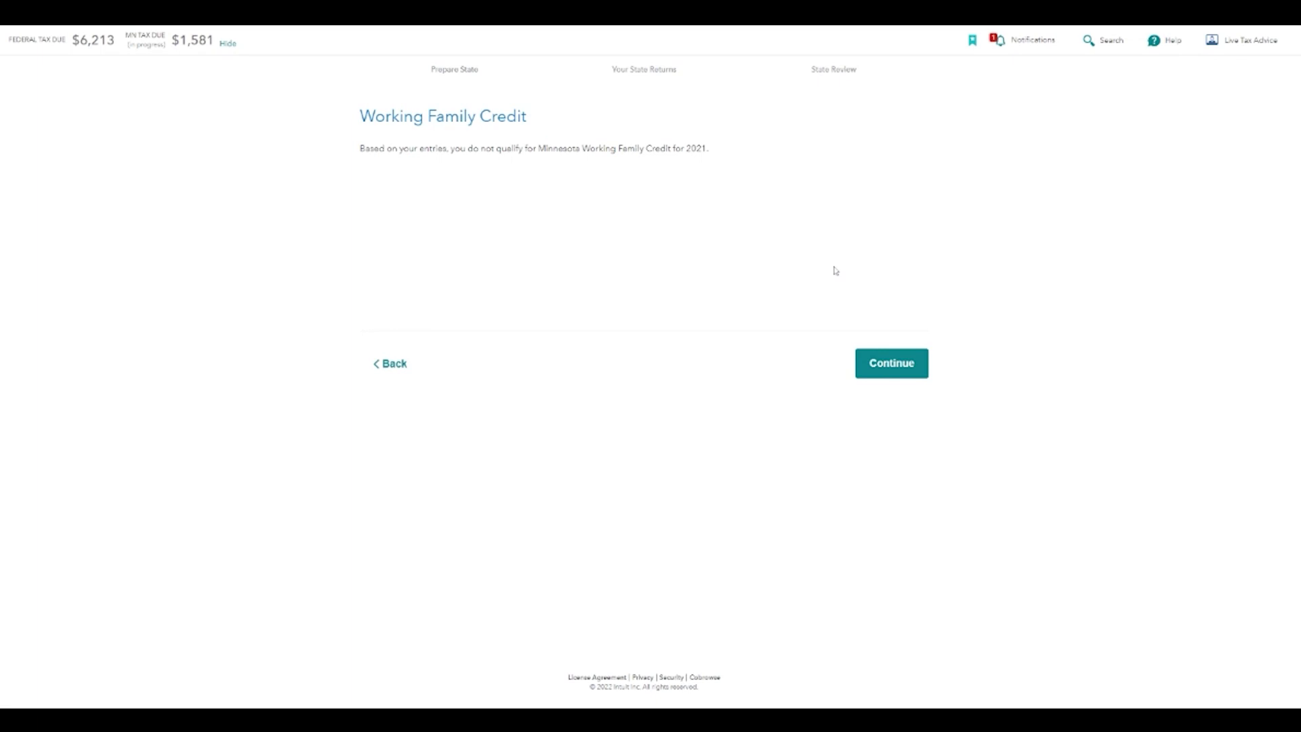
left_click(893, 372)
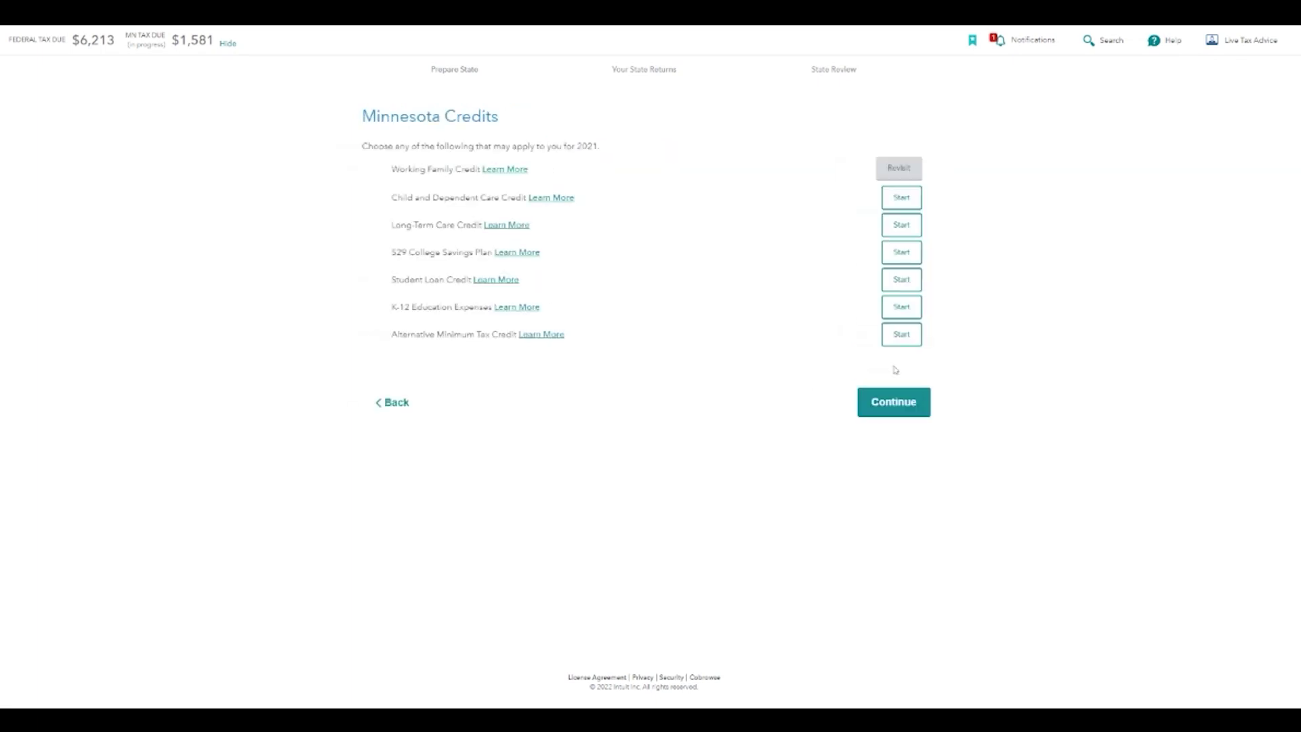
left_click(907, 199)
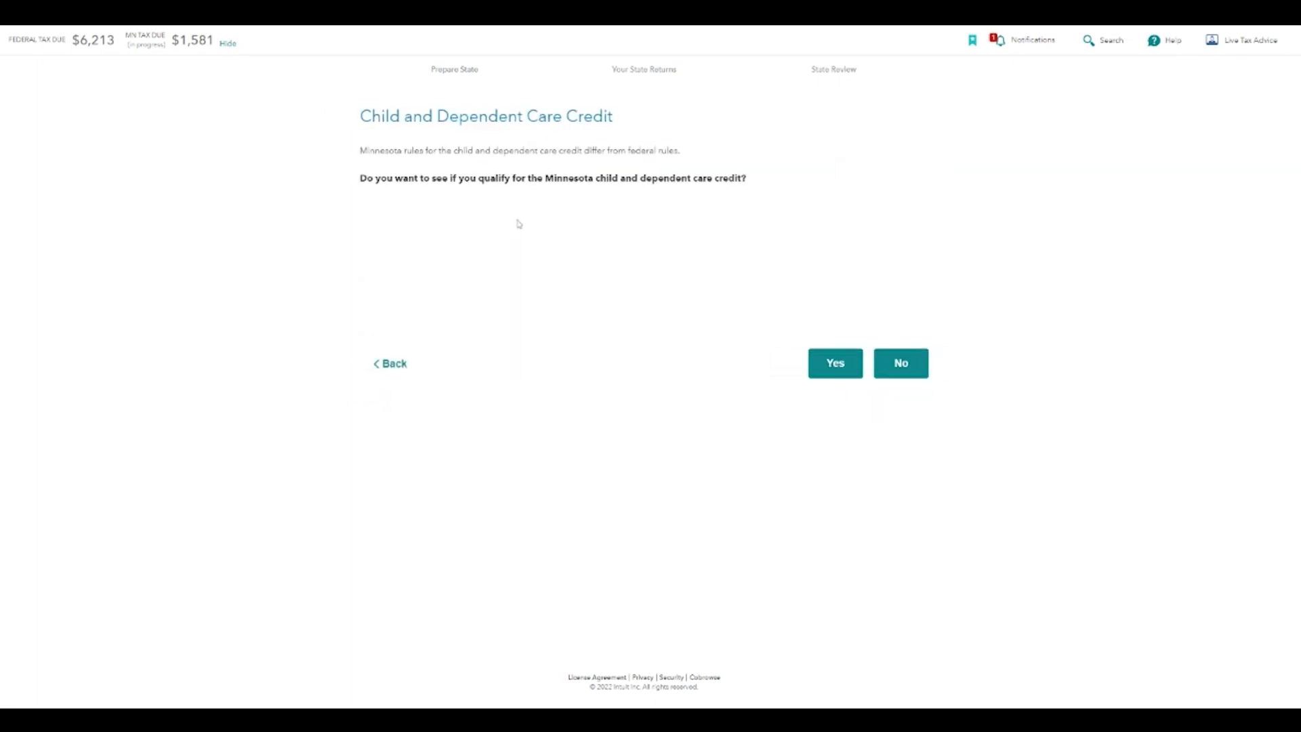
left_click(828, 368)
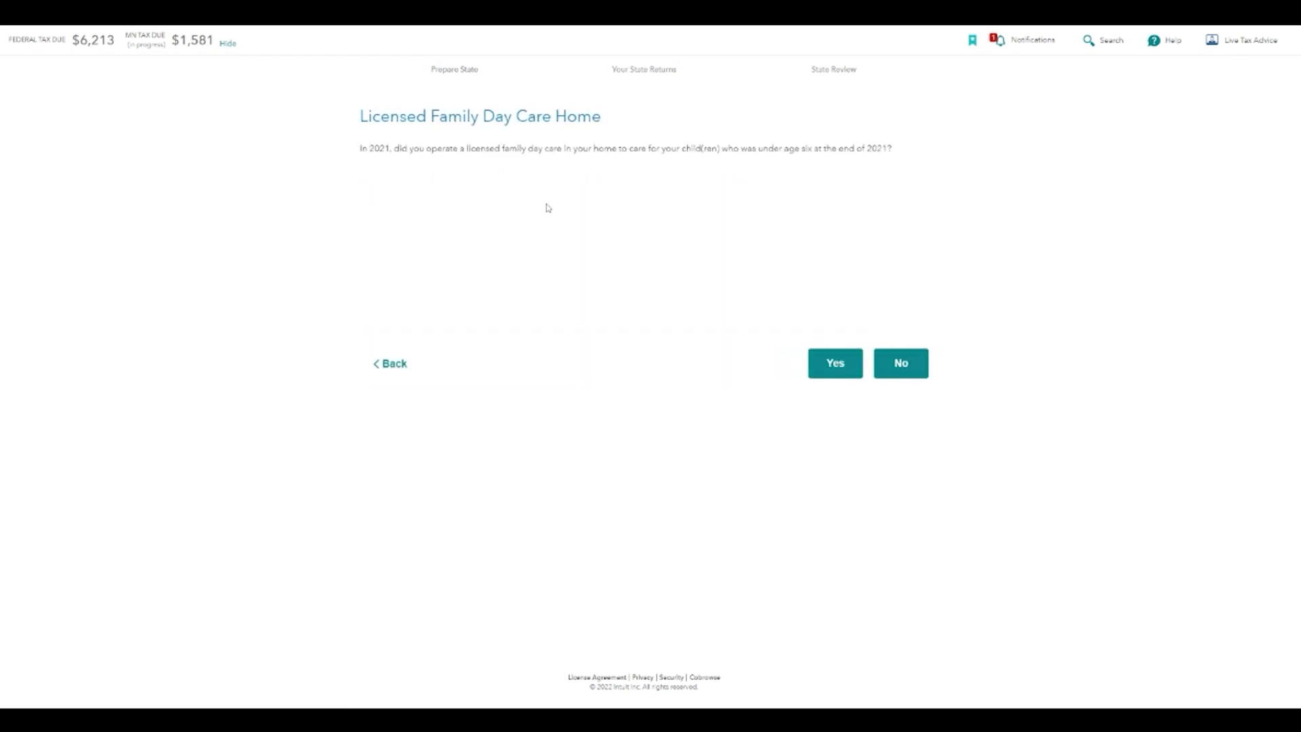
left_click(402, 361)
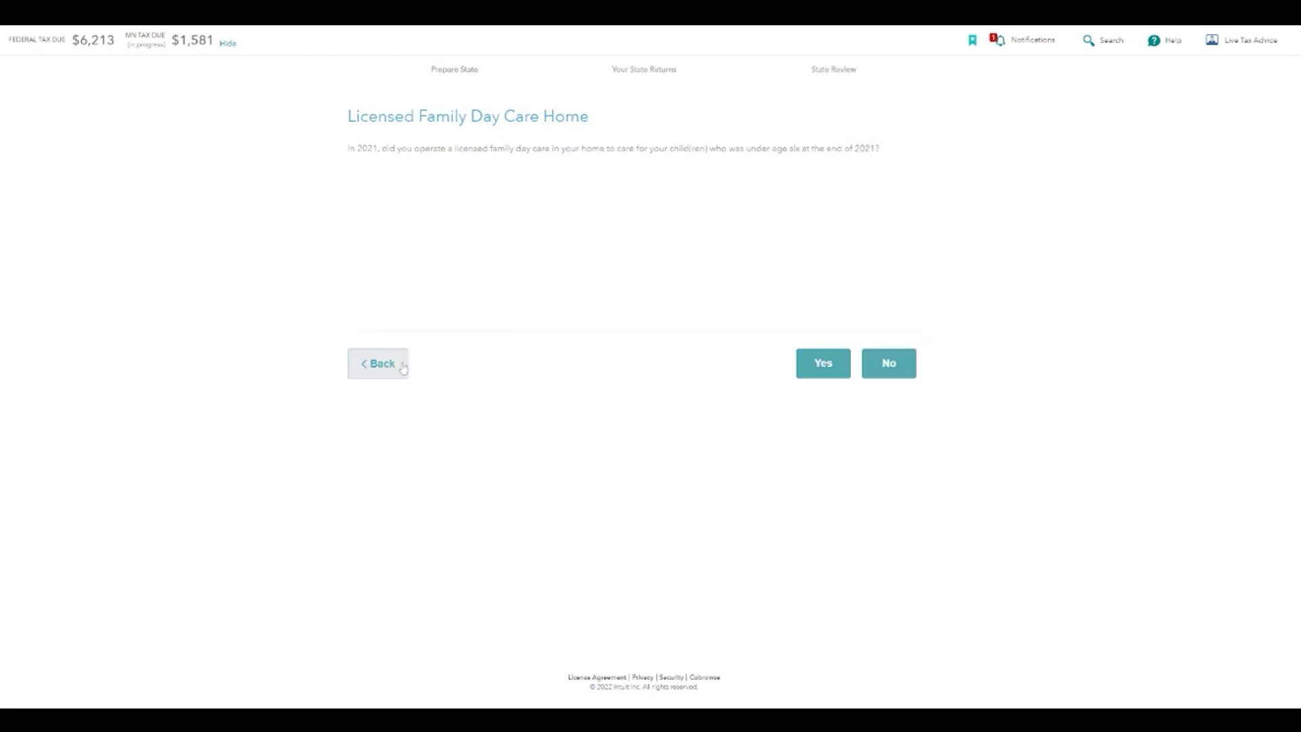
left_click(401, 361)
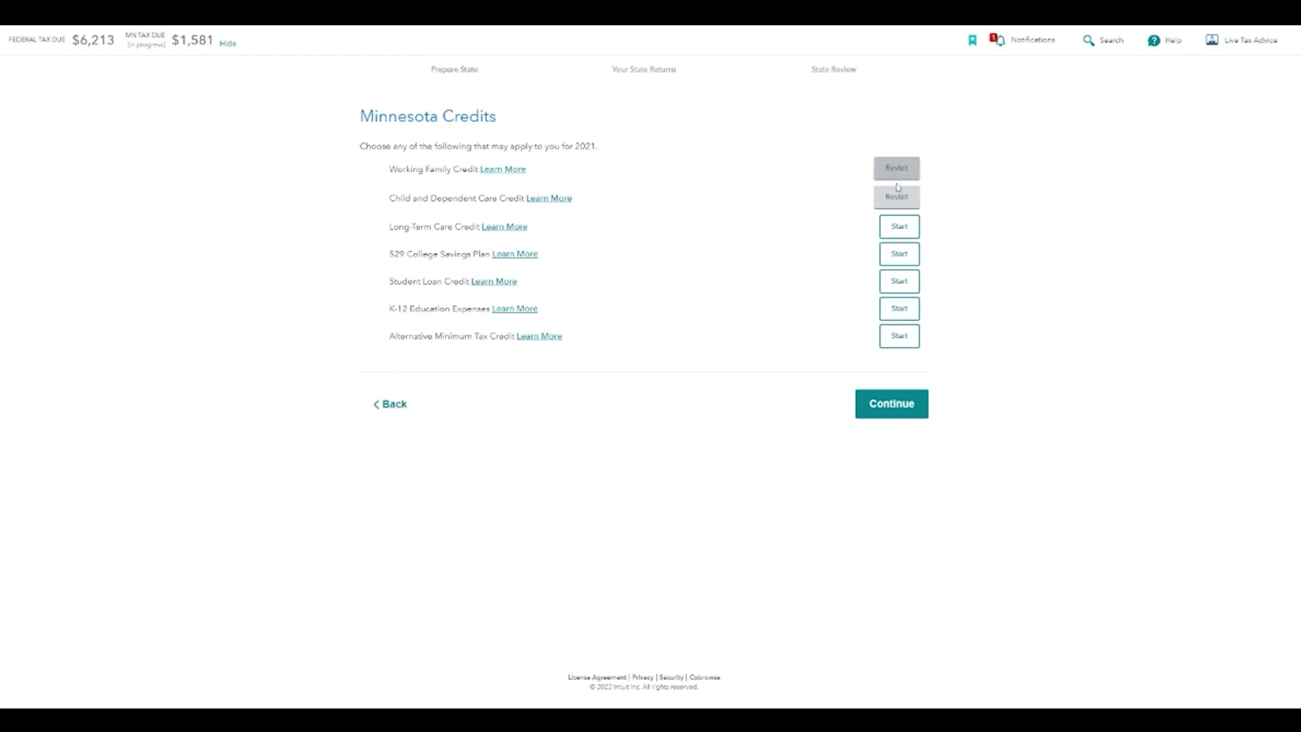
left_click(908, 408)
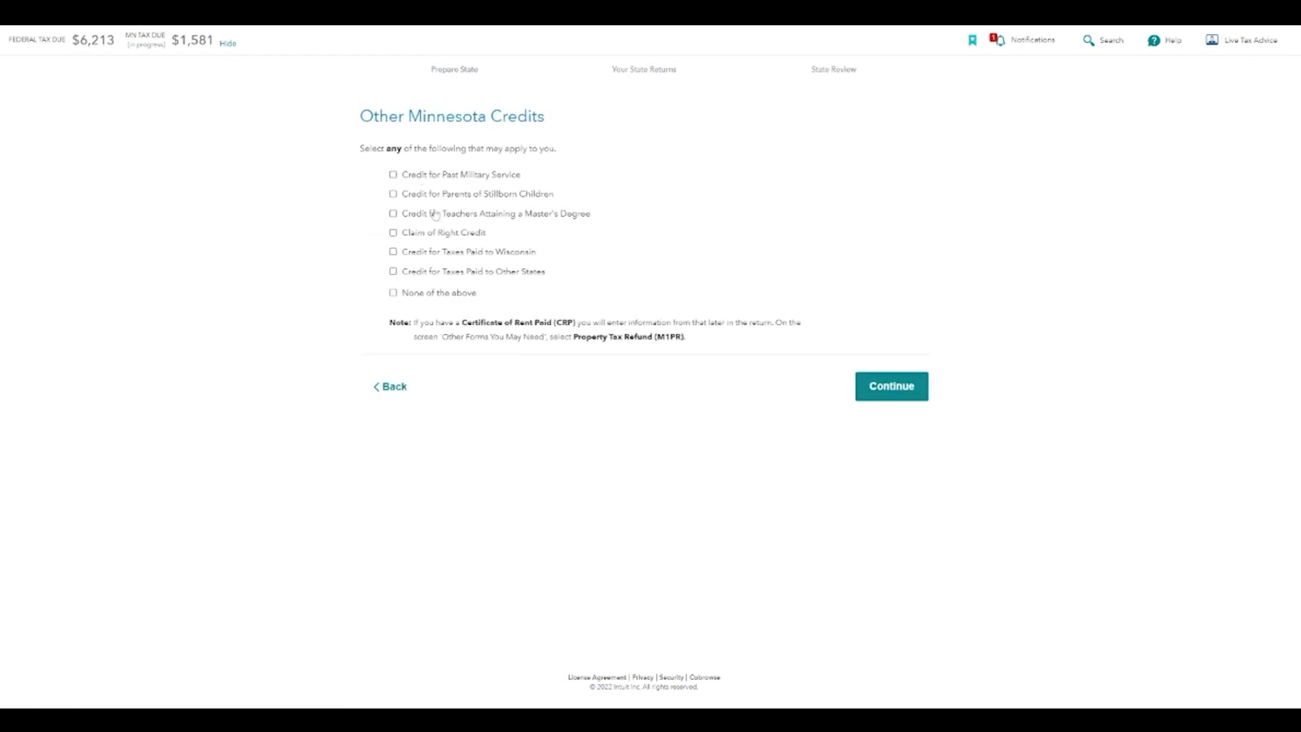
Preview the teacher's master's degree credit, go back to clear it, and select None of the above for Other Minnesota Credits
left_click(450, 293)
left_click(393, 293)
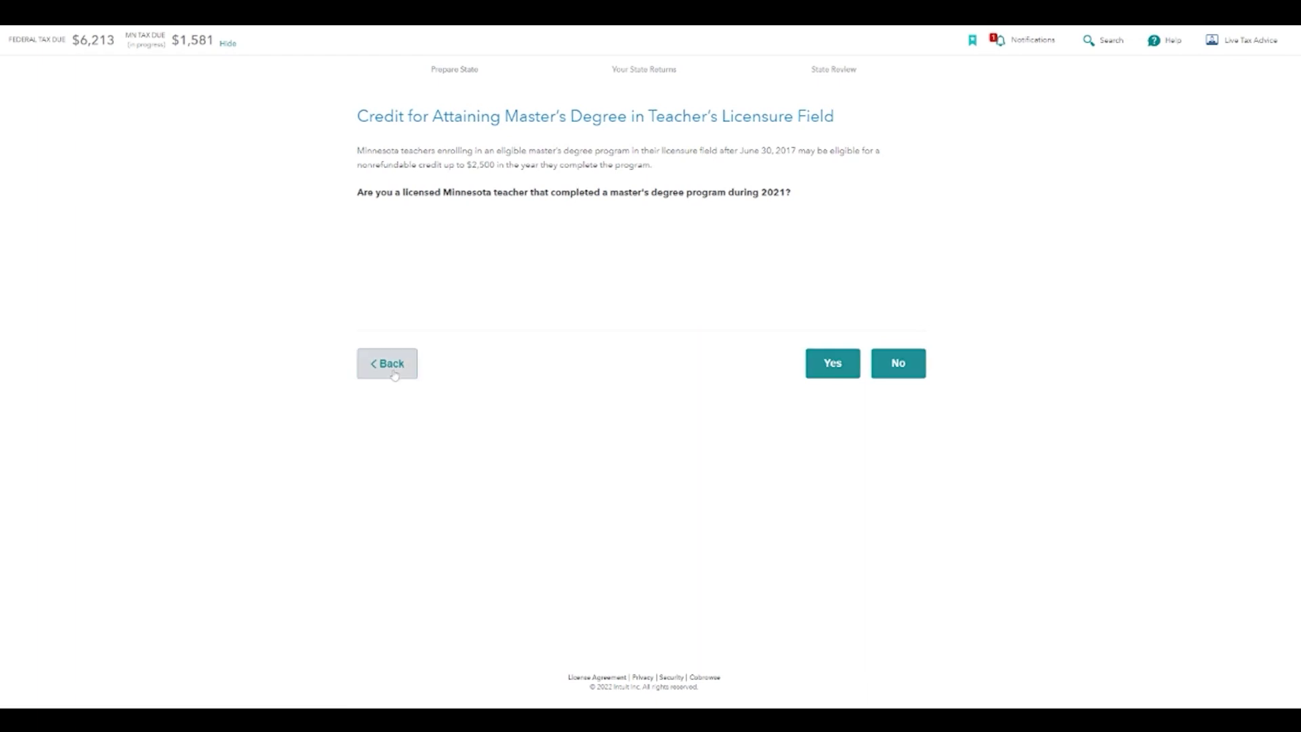
left_click(395, 374)
left_click(393, 214)
left_click(393, 294)
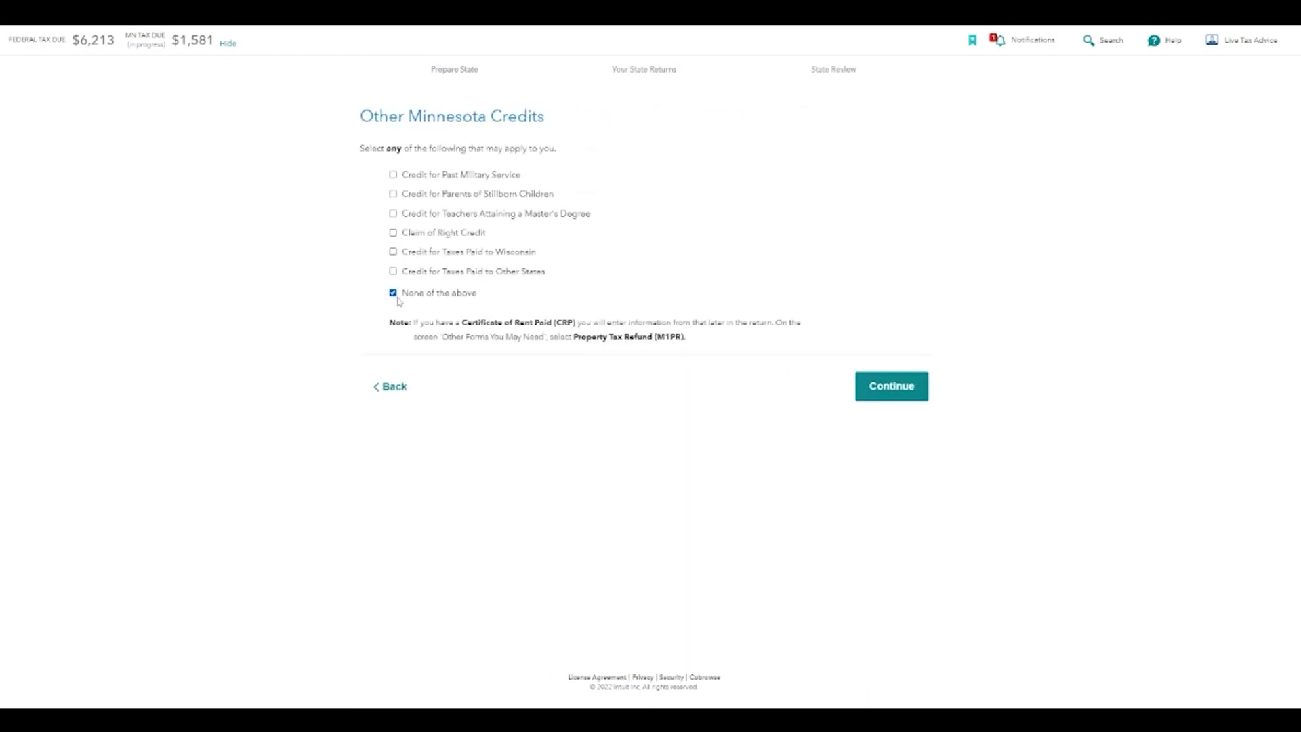
left_click(896, 393)
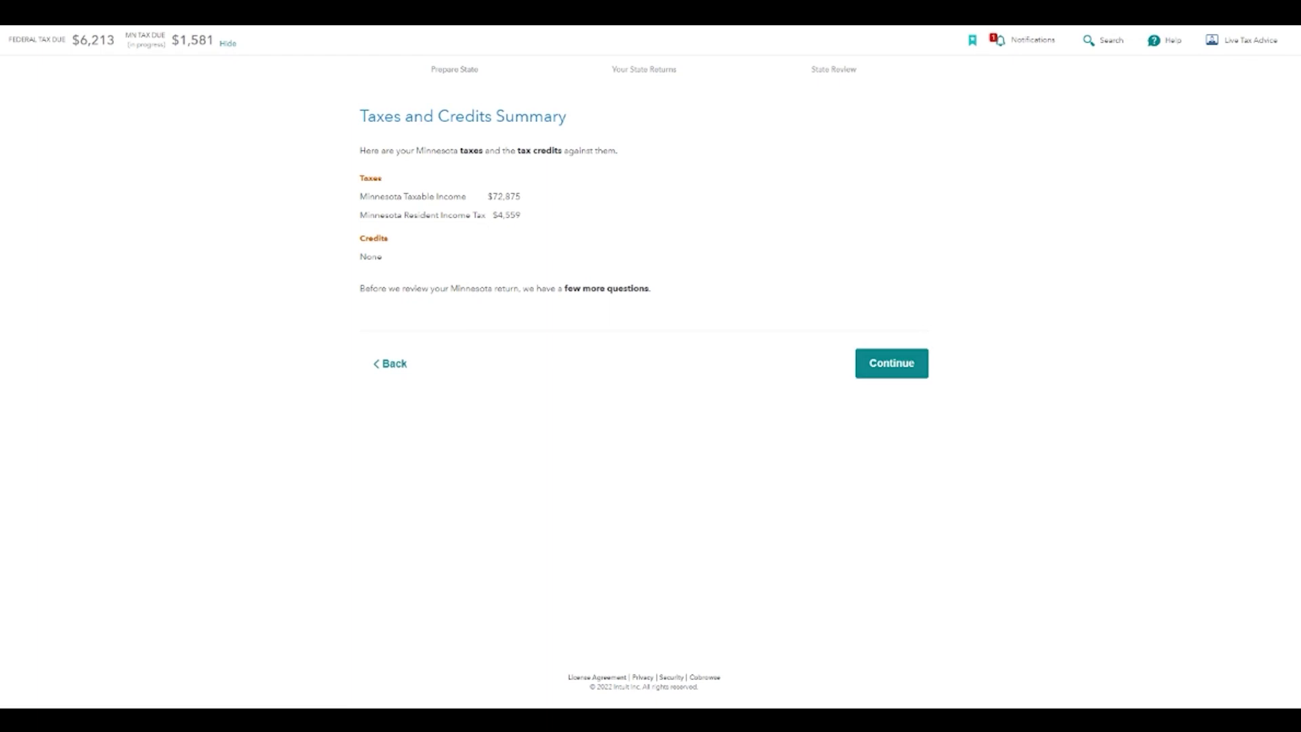
Proceed past the tax summary and combat zone credit, and submit 2,500 as the 2020 MN income tax for the underpayment penalty
left_click(908, 364)
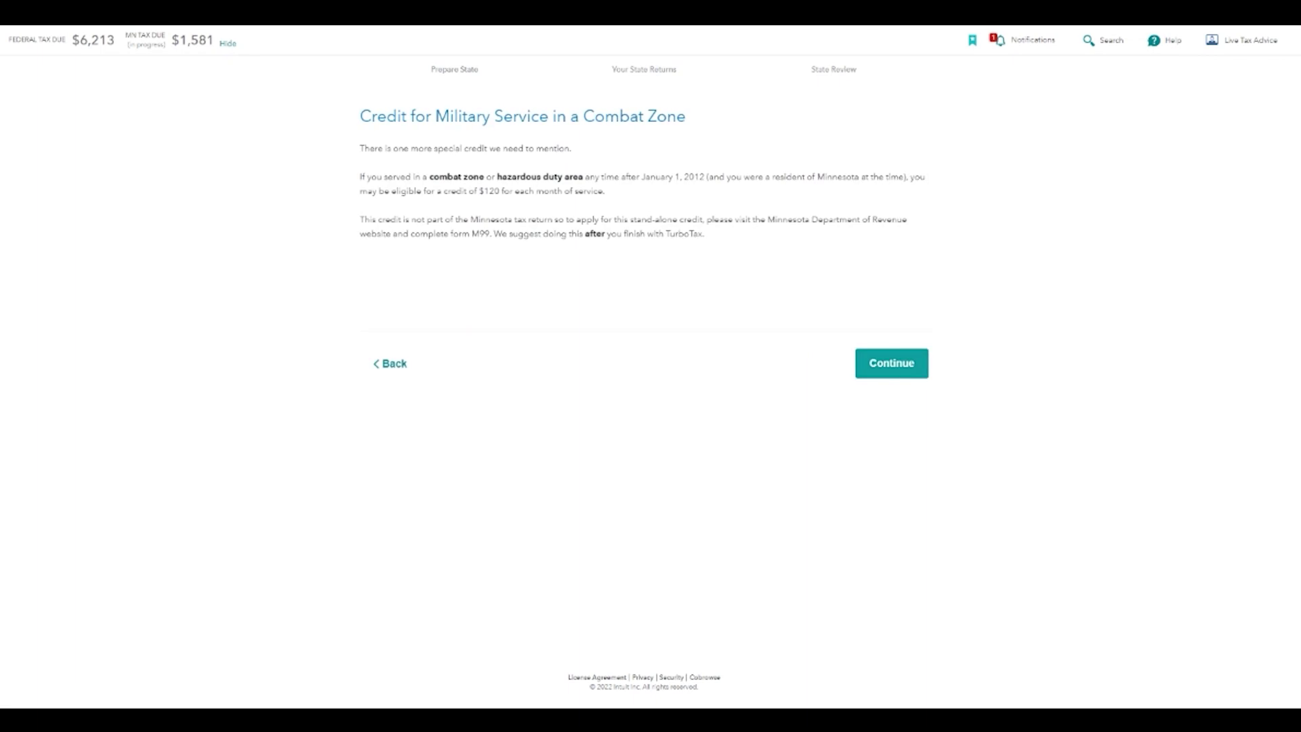
left_click(901, 373)
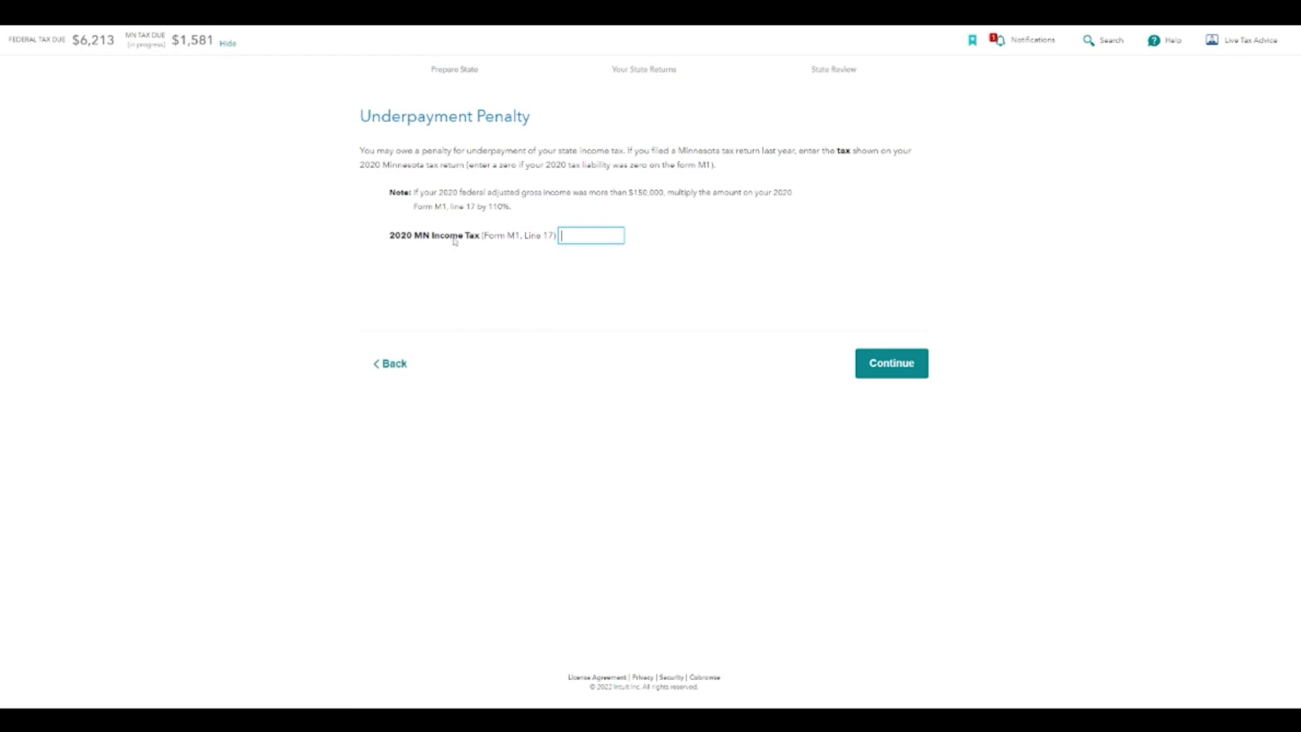
left_click(483, 256)
left_click(538, 243)
type("500")
left_click(908, 372)
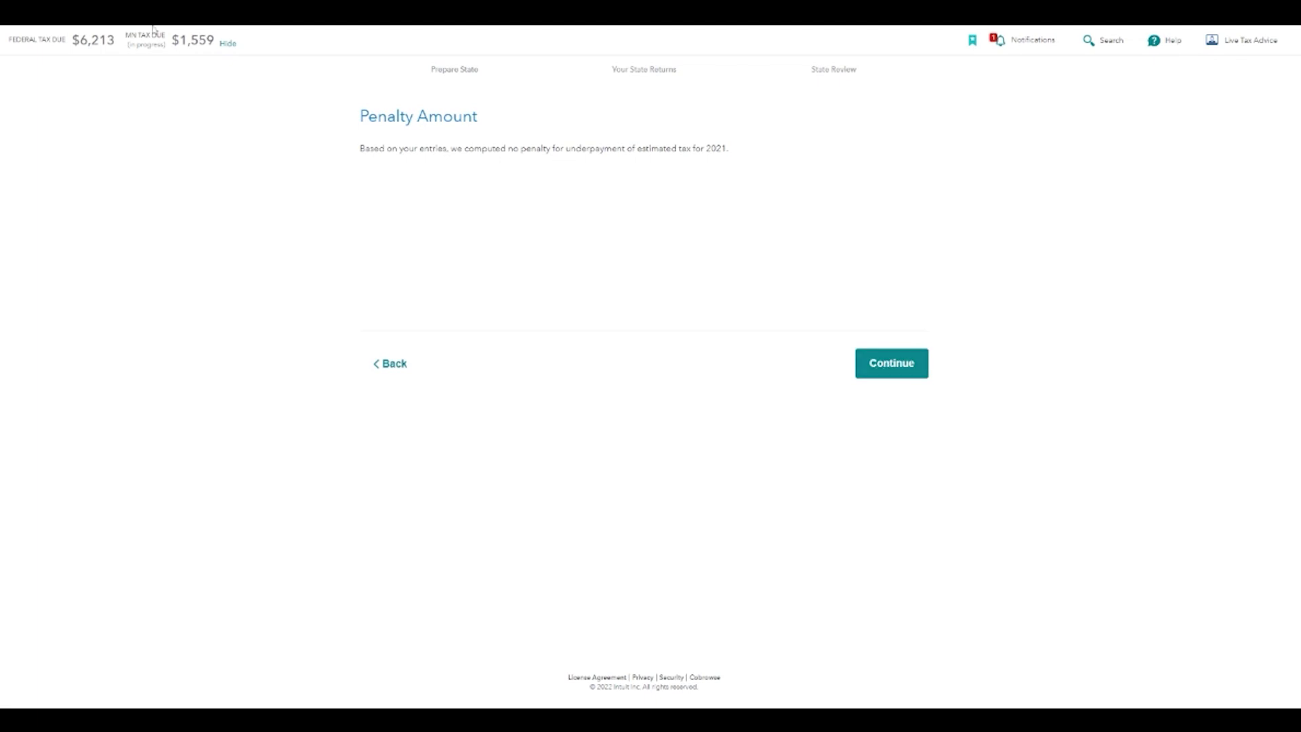
Return to the underpayment penalty question and change the 2020 MN income tax to 1,500
left_click(590, 236)
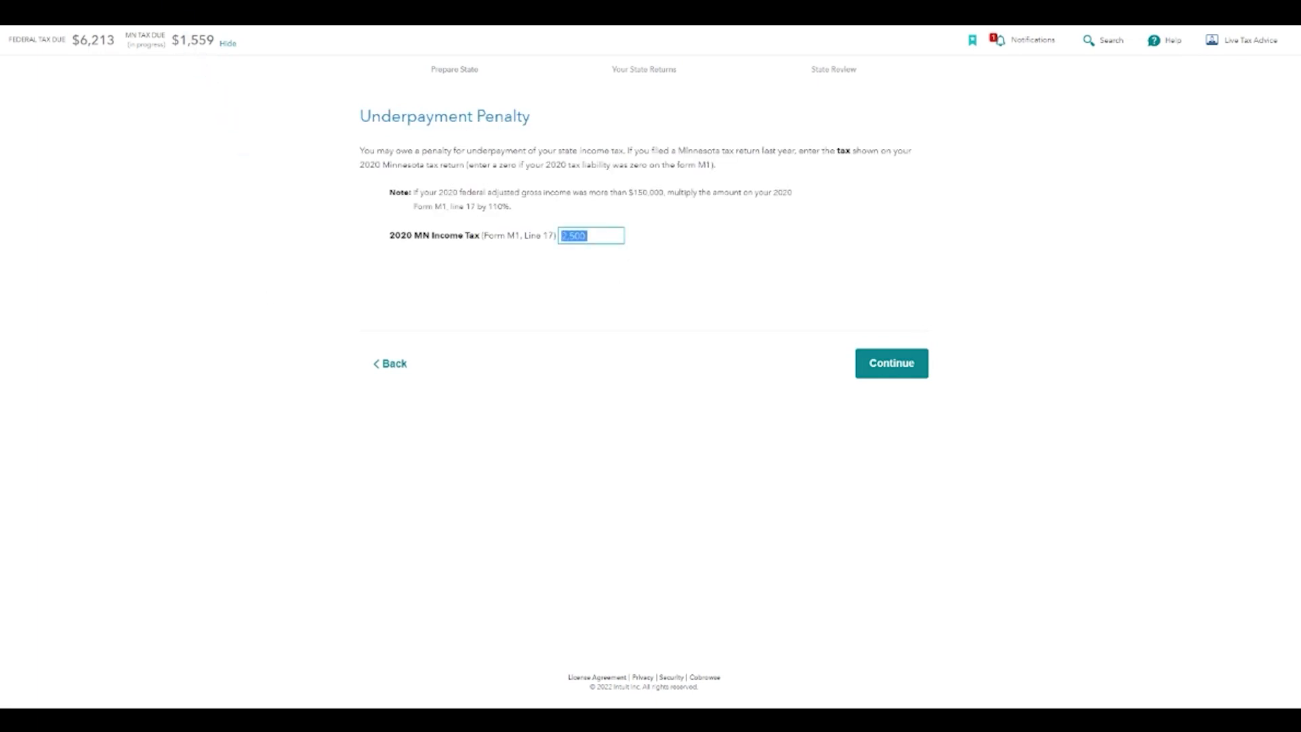
key("BackSpace")
type("1,500")
left_click(925, 371)
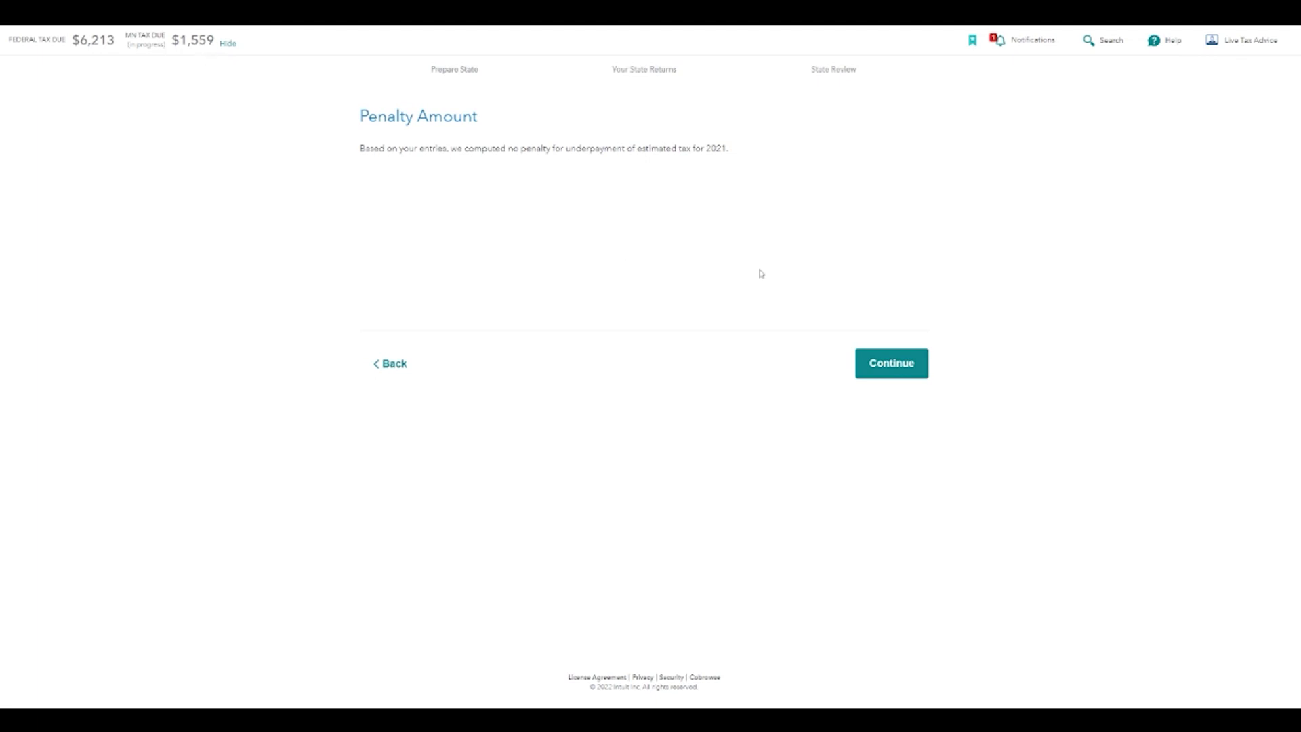
Decline the Nongame Wildlife Fund and State Elections Campaign Fund contributions, and continue past the voter registration notice
left_click(888, 355)
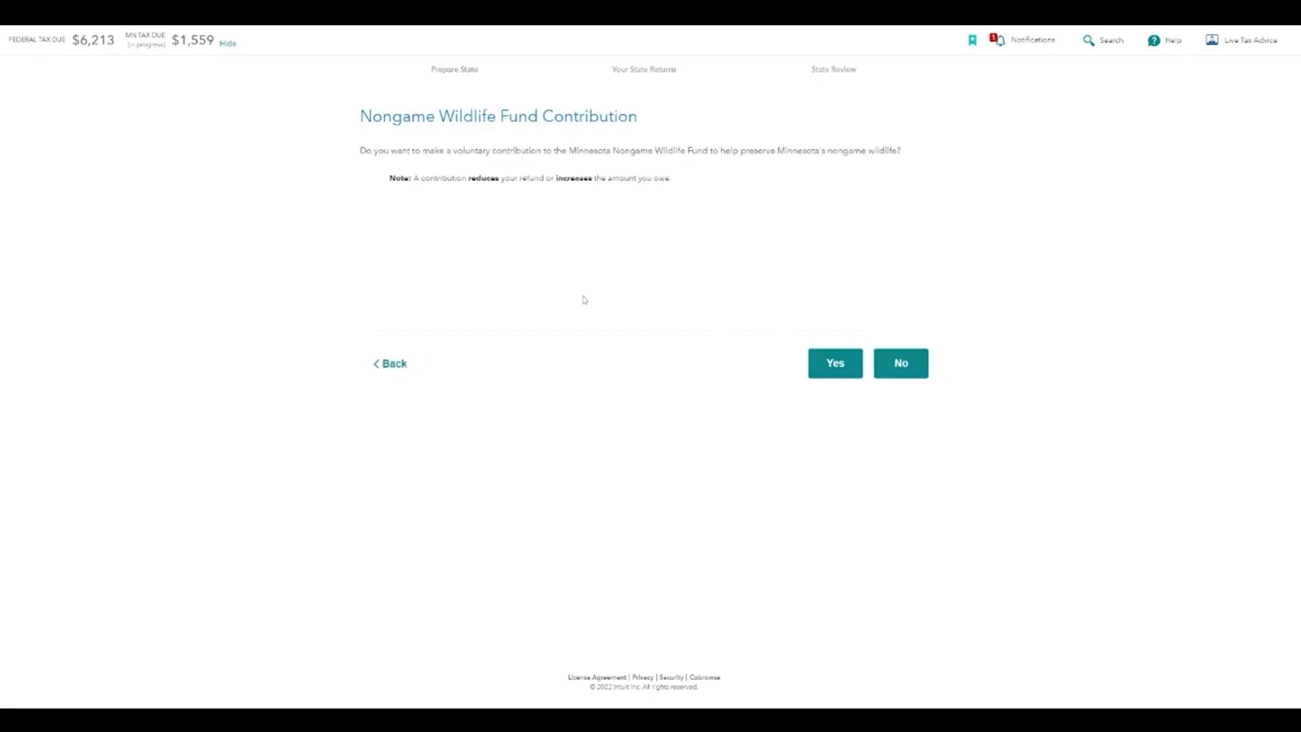
left_click(906, 372)
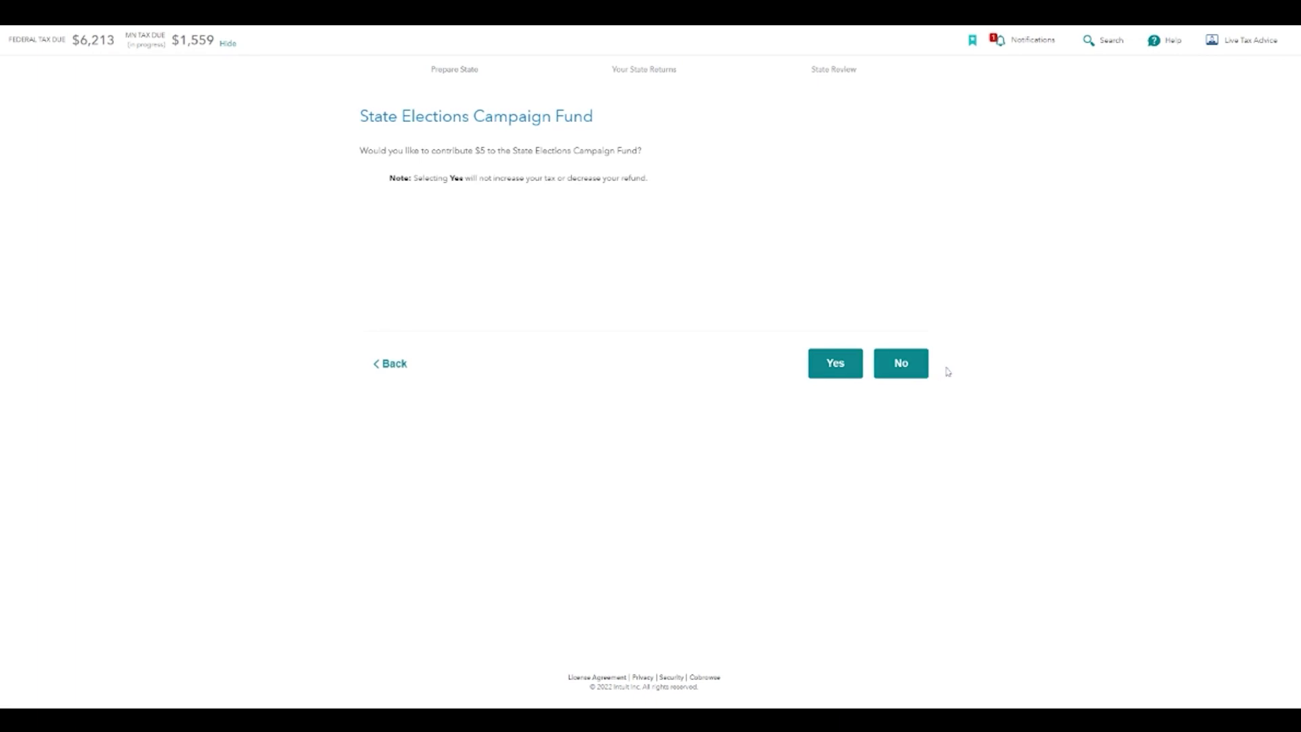
left_click(918, 371)
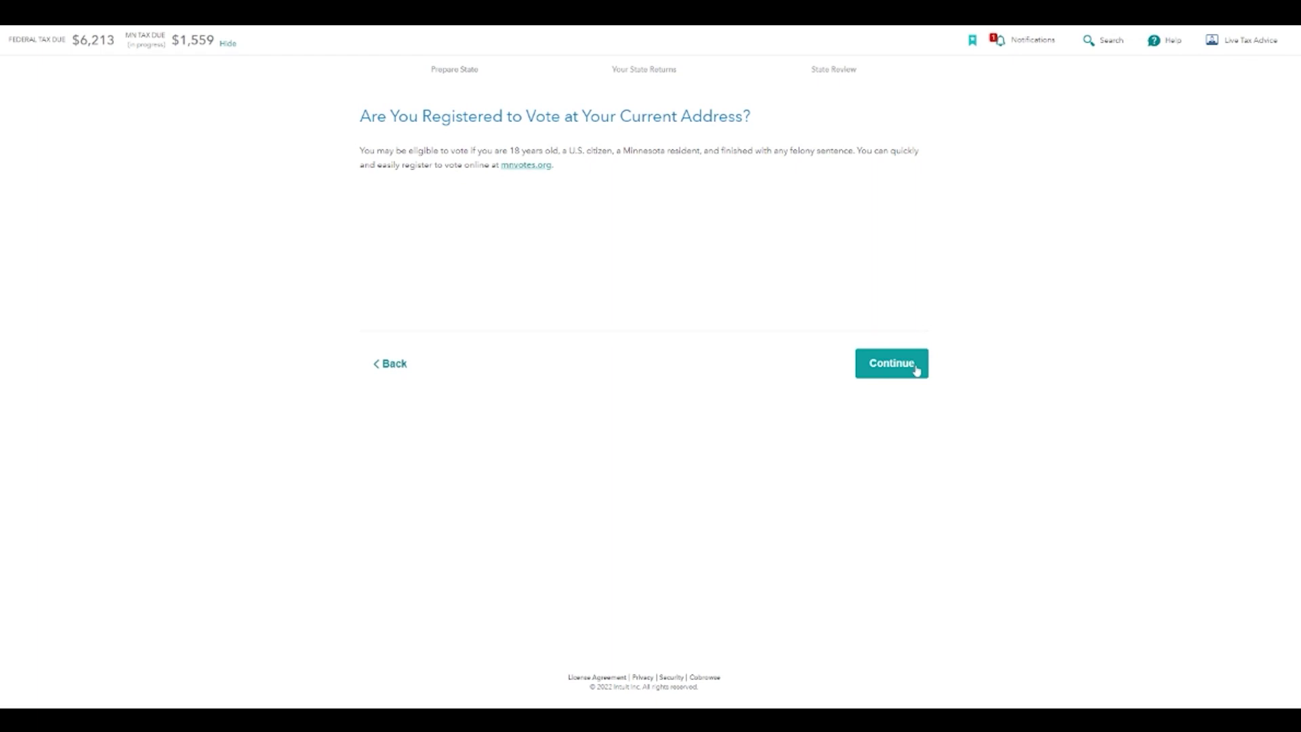
left_click(916, 370)
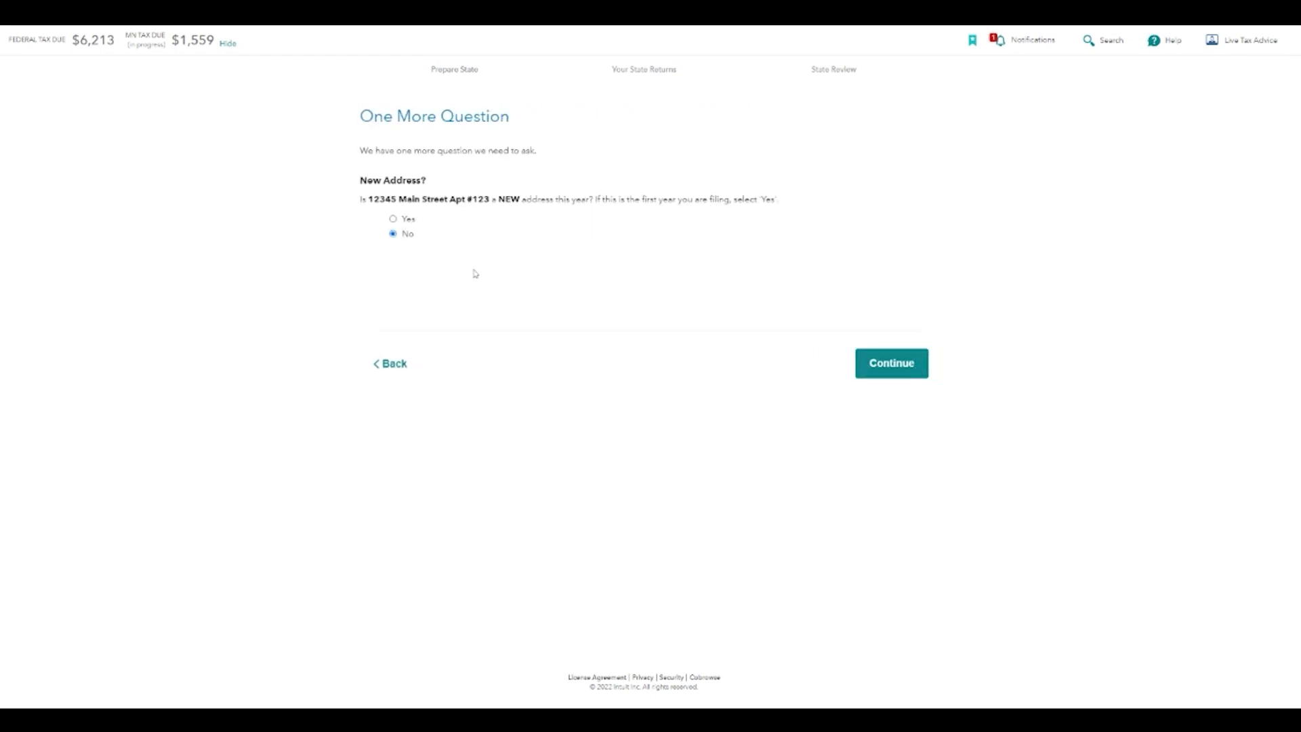
Answer No to the new address question and continue past the Minnesota Bottom Line summary
left_click(911, 376)
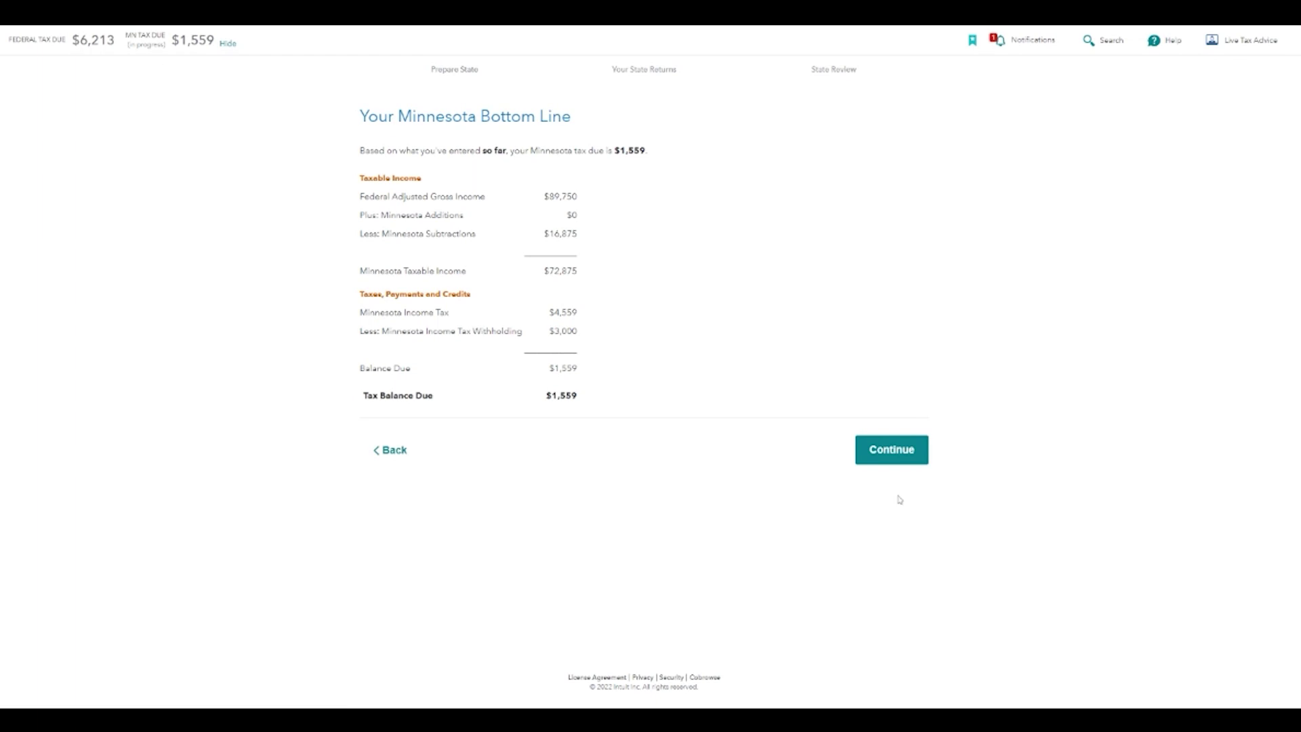
left_click(909, 454)
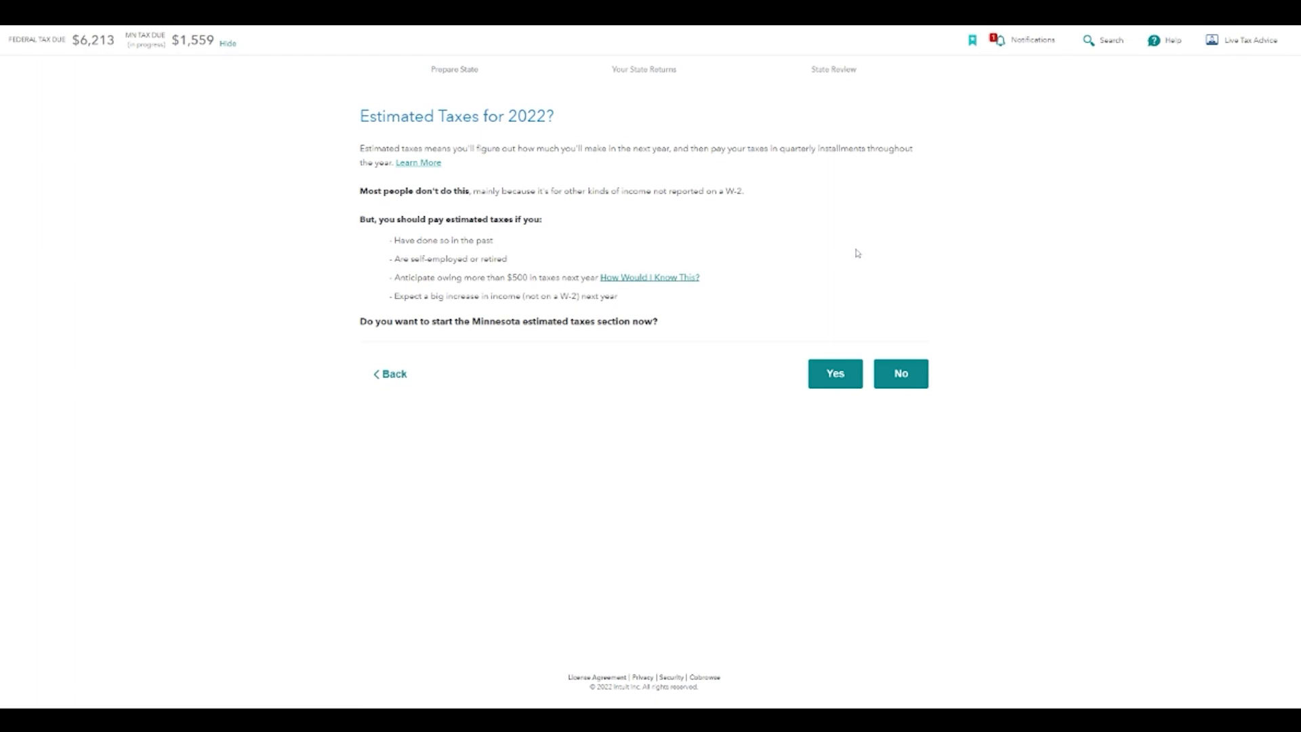
Preview the 2022 Minnesota estimated taxes section, go back to decline it, and skip the Minnesota filing extension
left_click(853, 374)
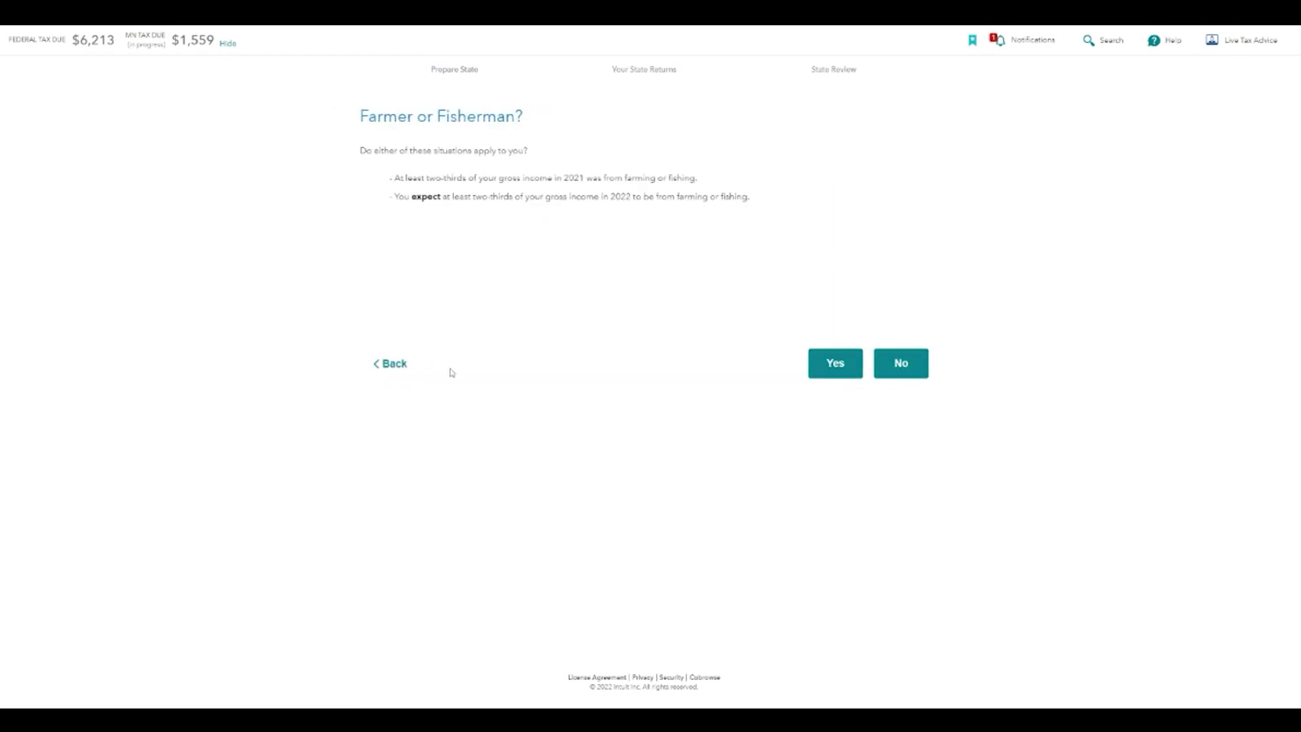
left_click(396, 378)
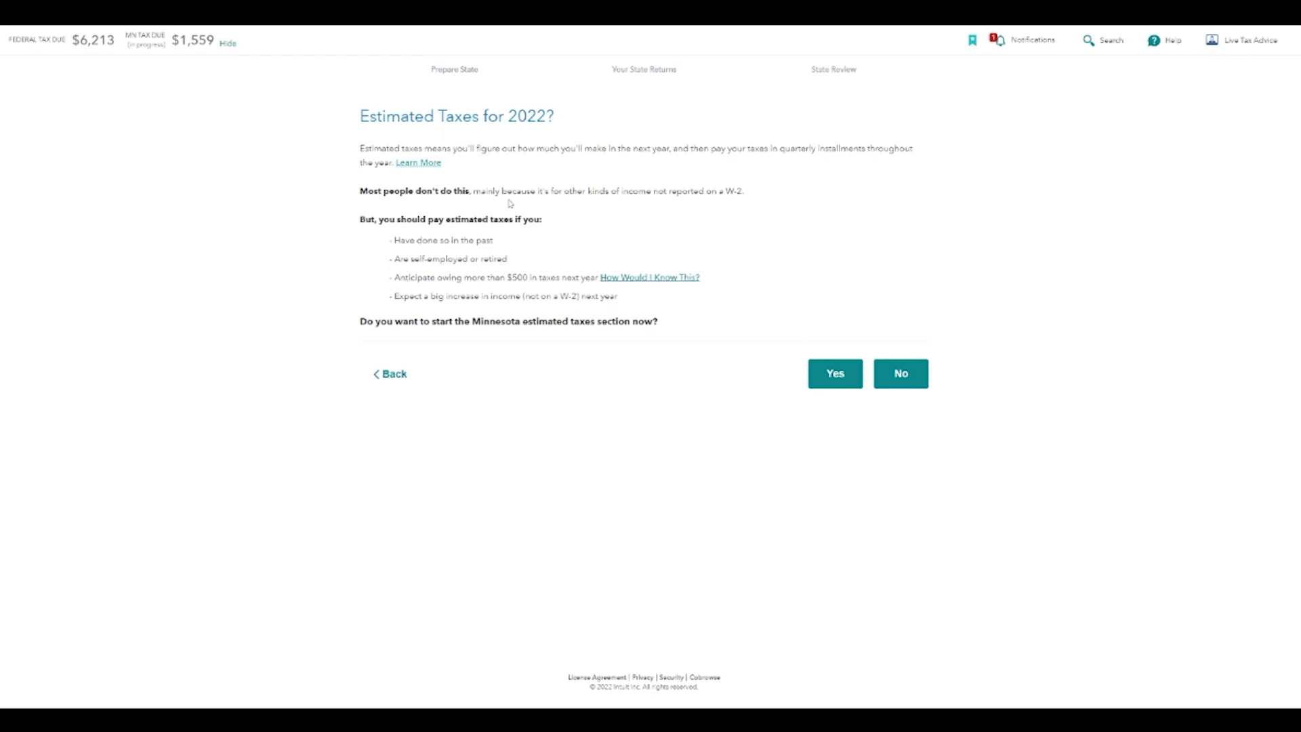
left_click(893, 372)
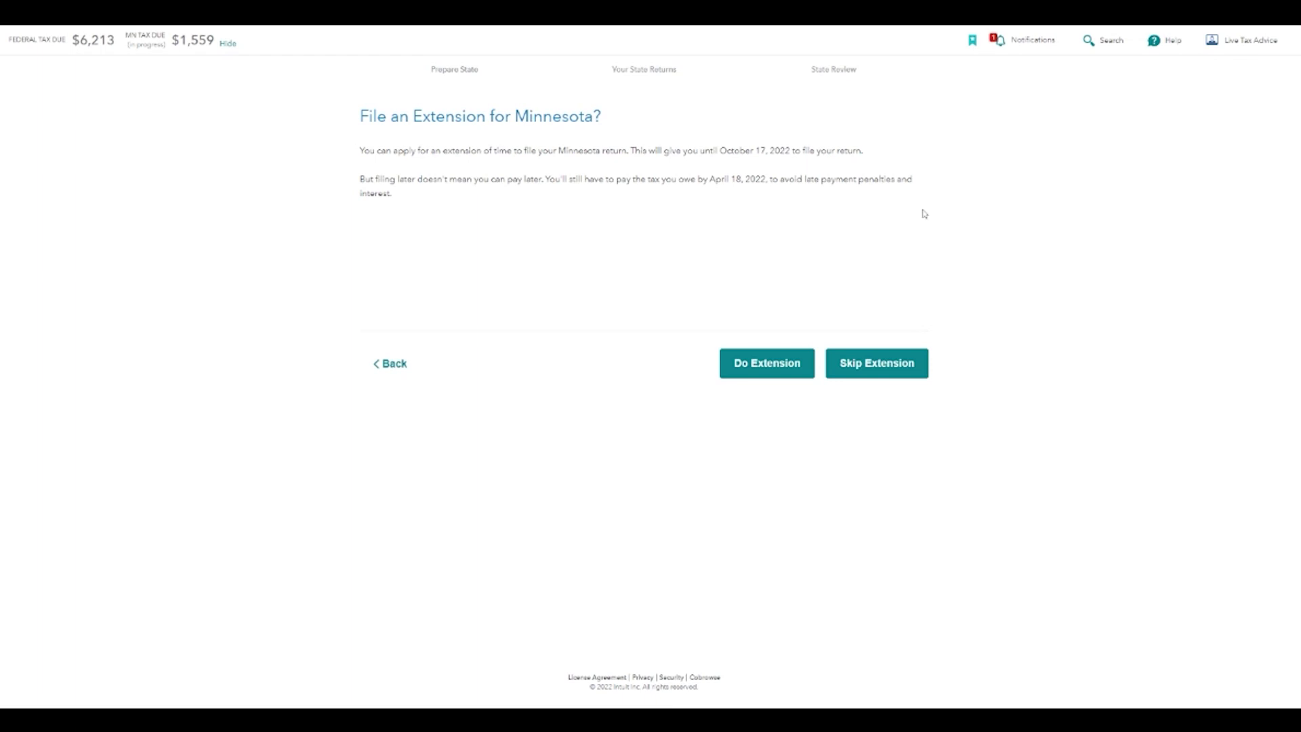
left_click(897, 377)
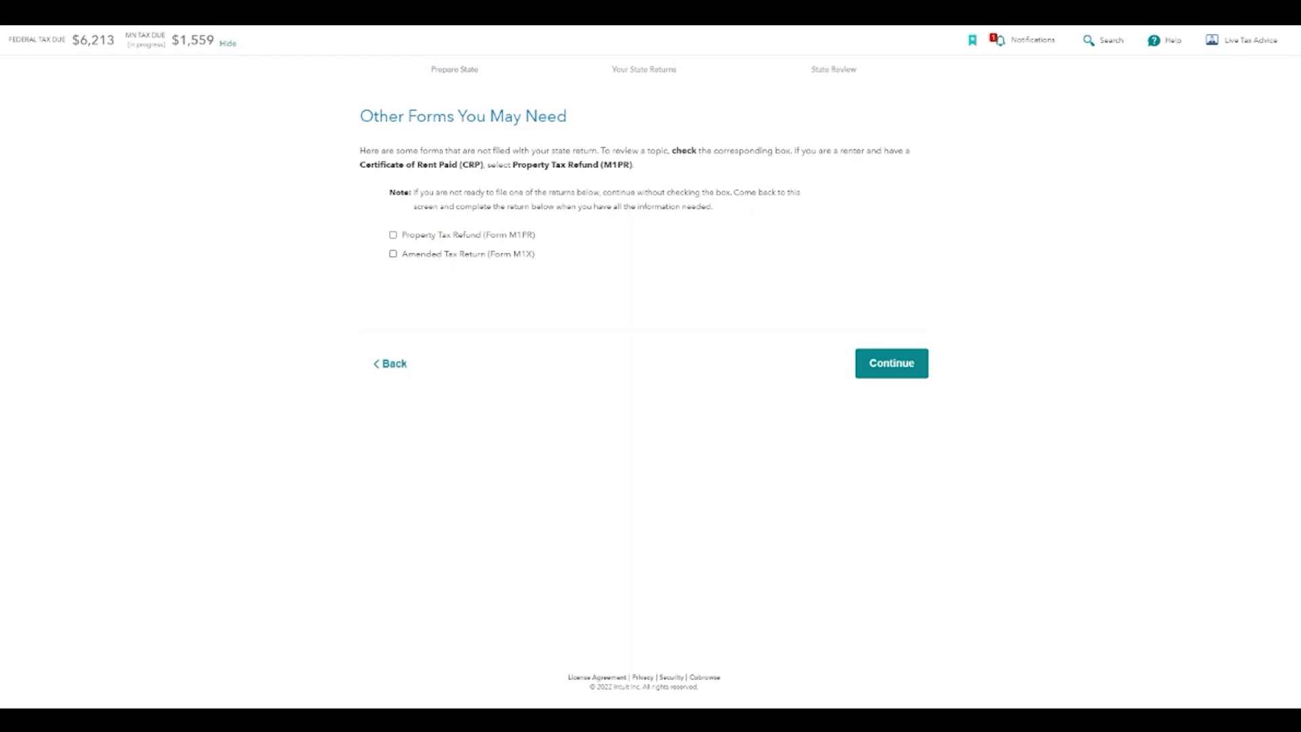
Select Property Tax Refund (Form M1PR) from the other forms and start its interview
left_click(457, 258)
left_click(440, 244)
left_click(892, 372)
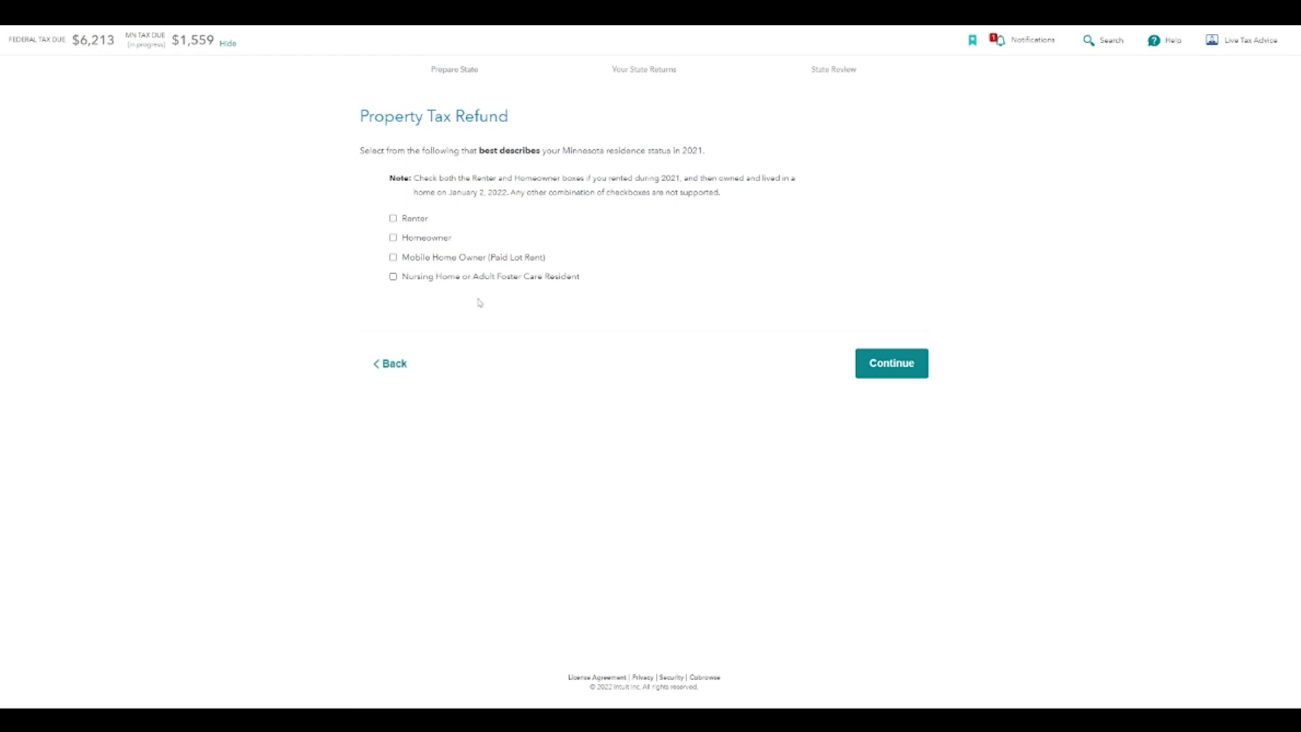
Set the 2021 residence status to Renter with eligibility confirmed, and leave all assistance program payments blank
left_click(392, 218)
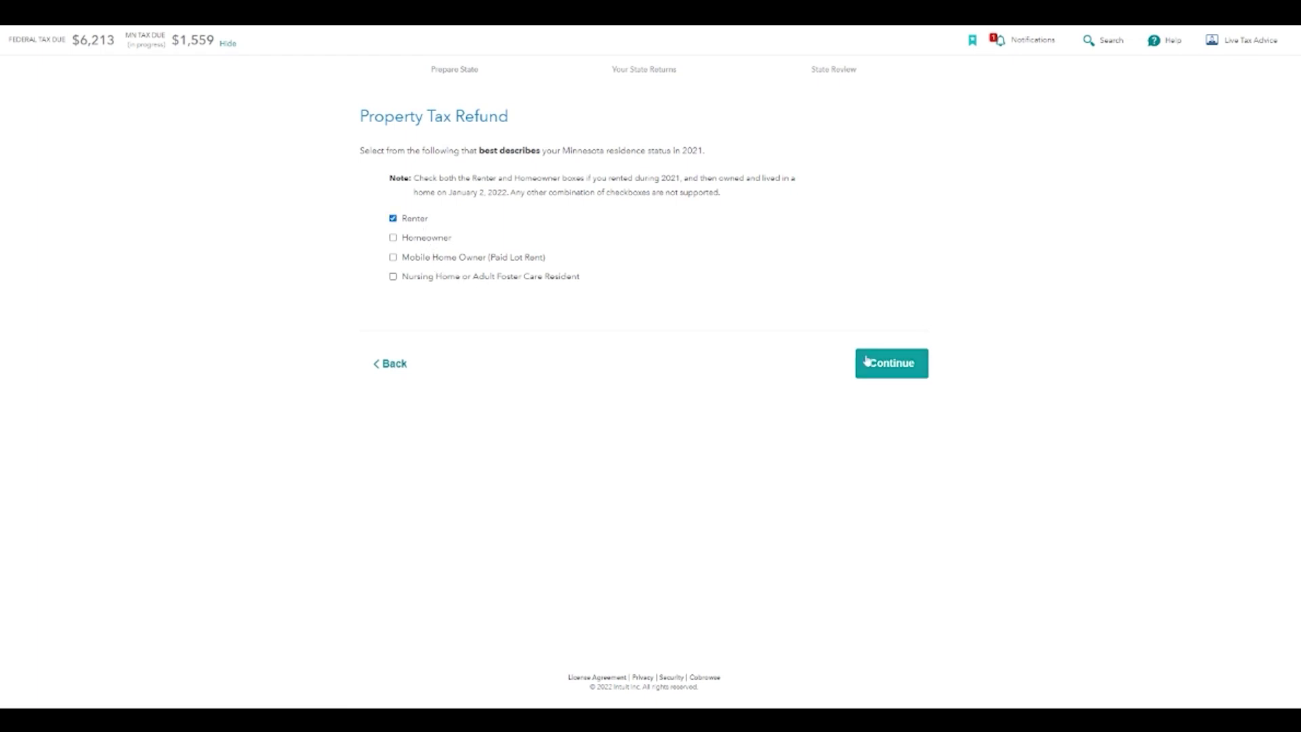
left_click(886, 369)
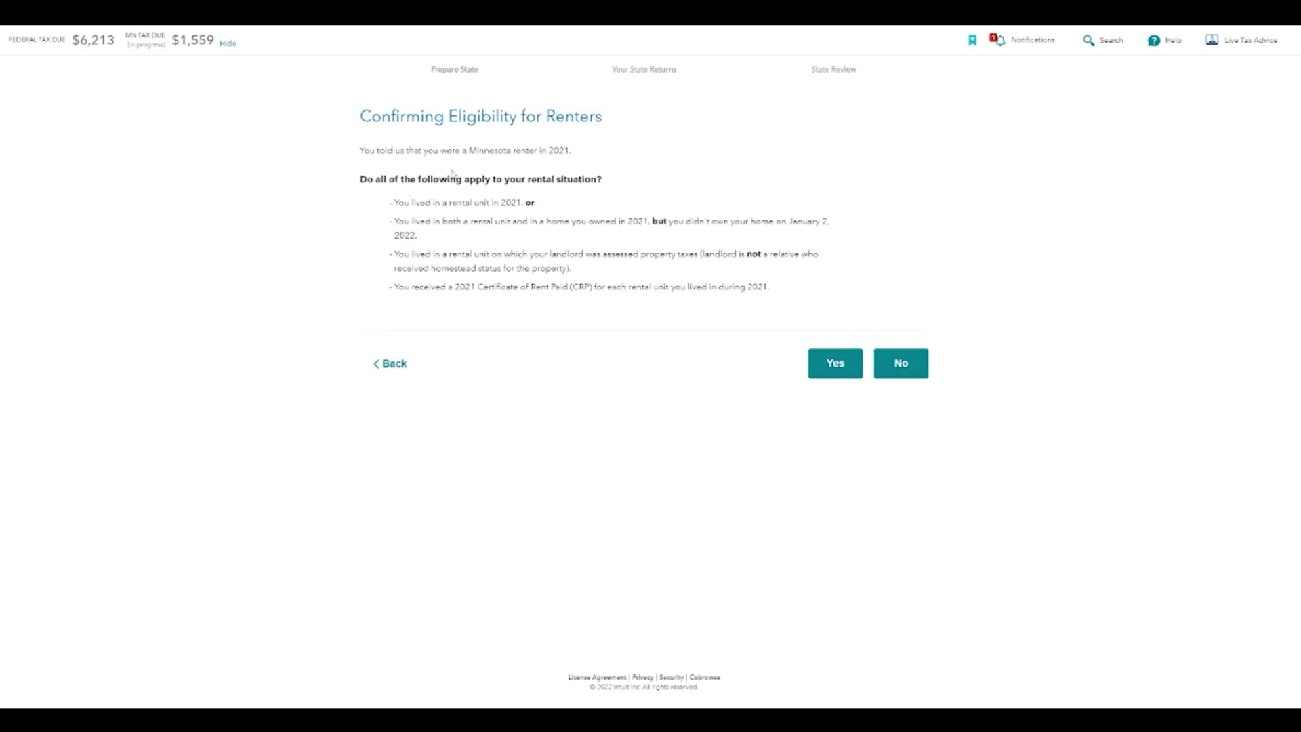
left_click(827, 371)
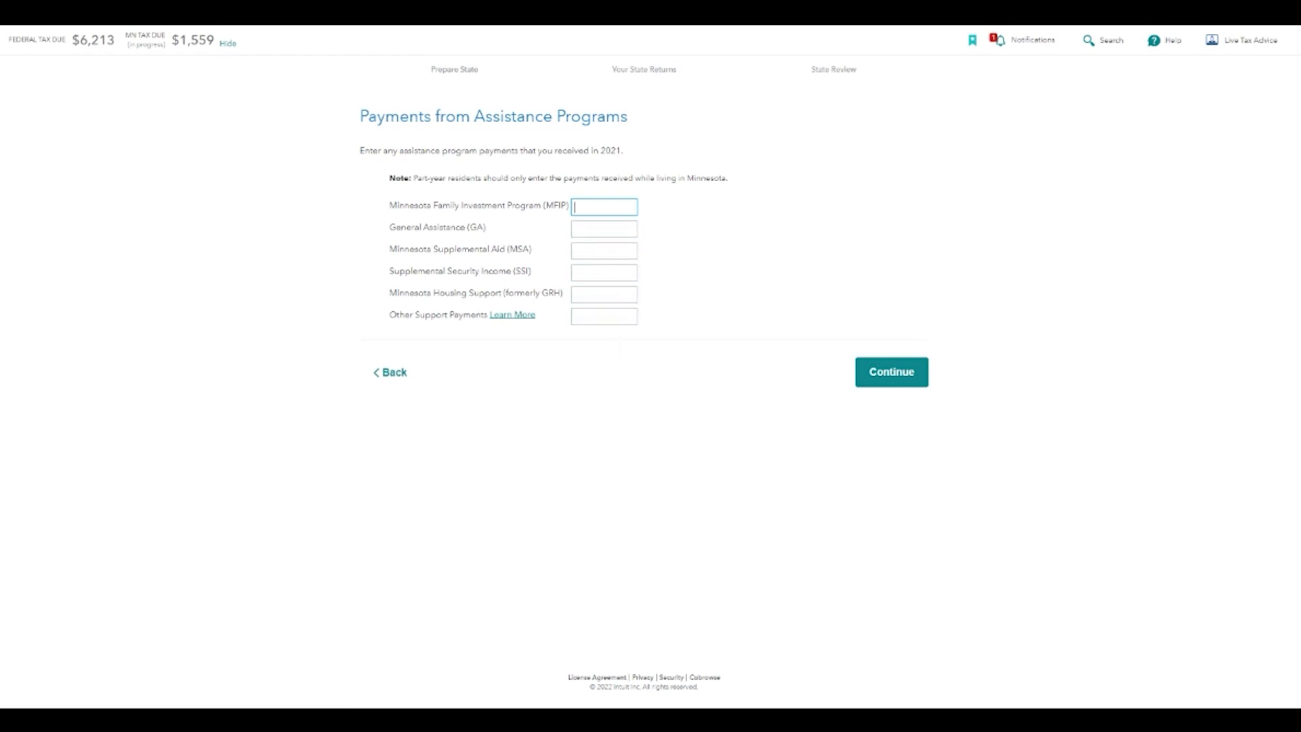
left_click(667, 354)
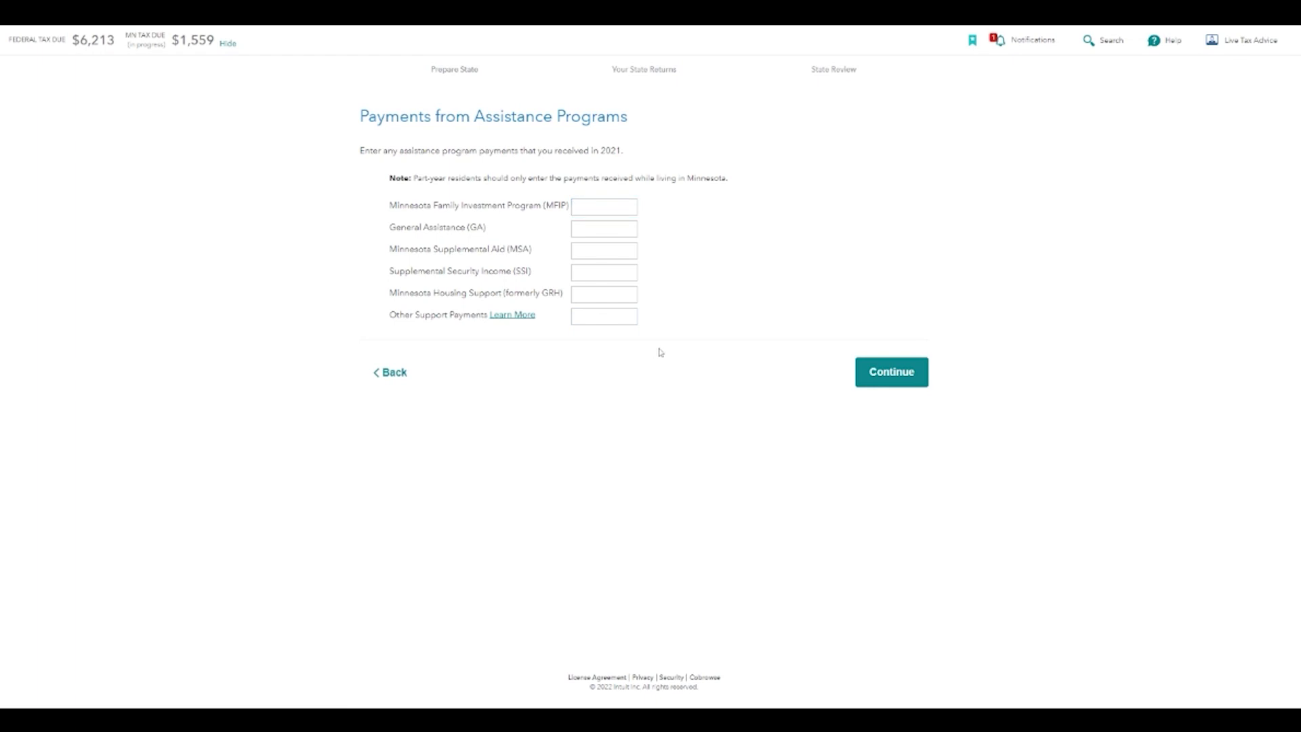
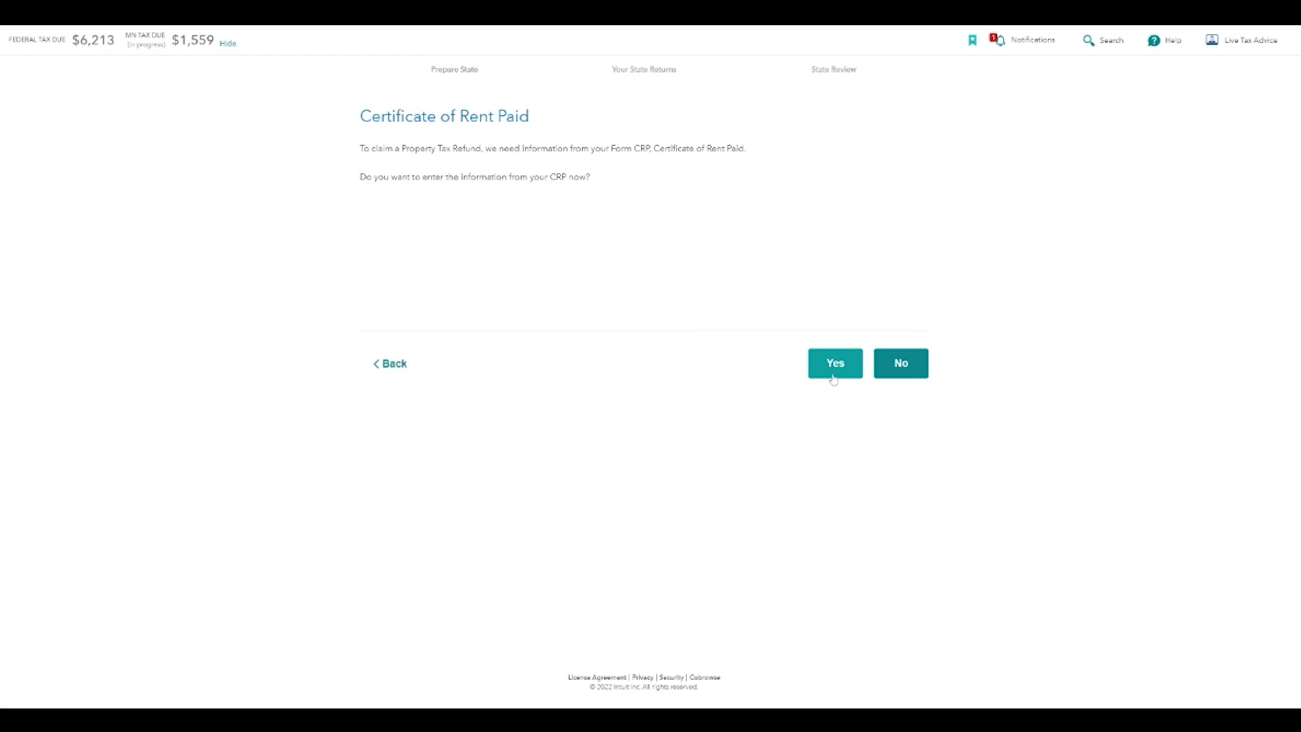
Open the Certificate of Rent Paid form, examine its renter, property, rent, owner and signature sections, and leave it unfilled
left_click(834, 378)
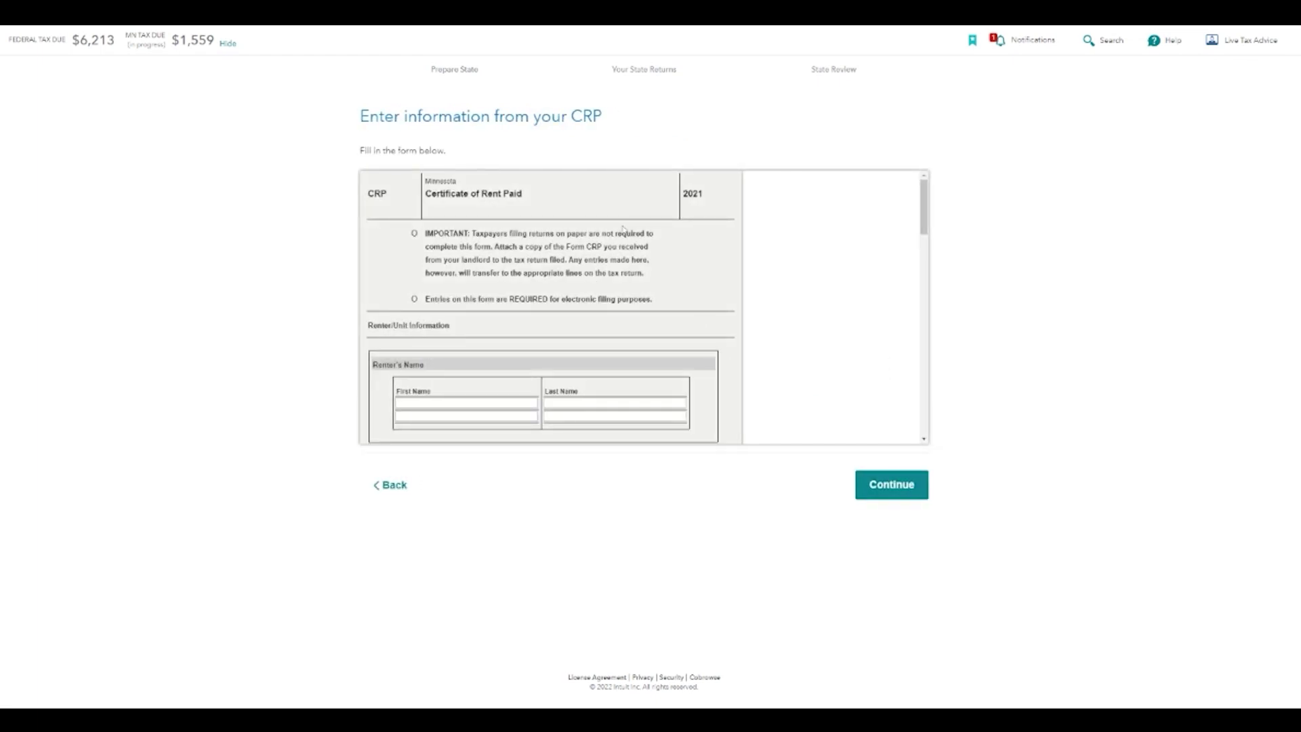
scroll(732, 404, "down", 3)
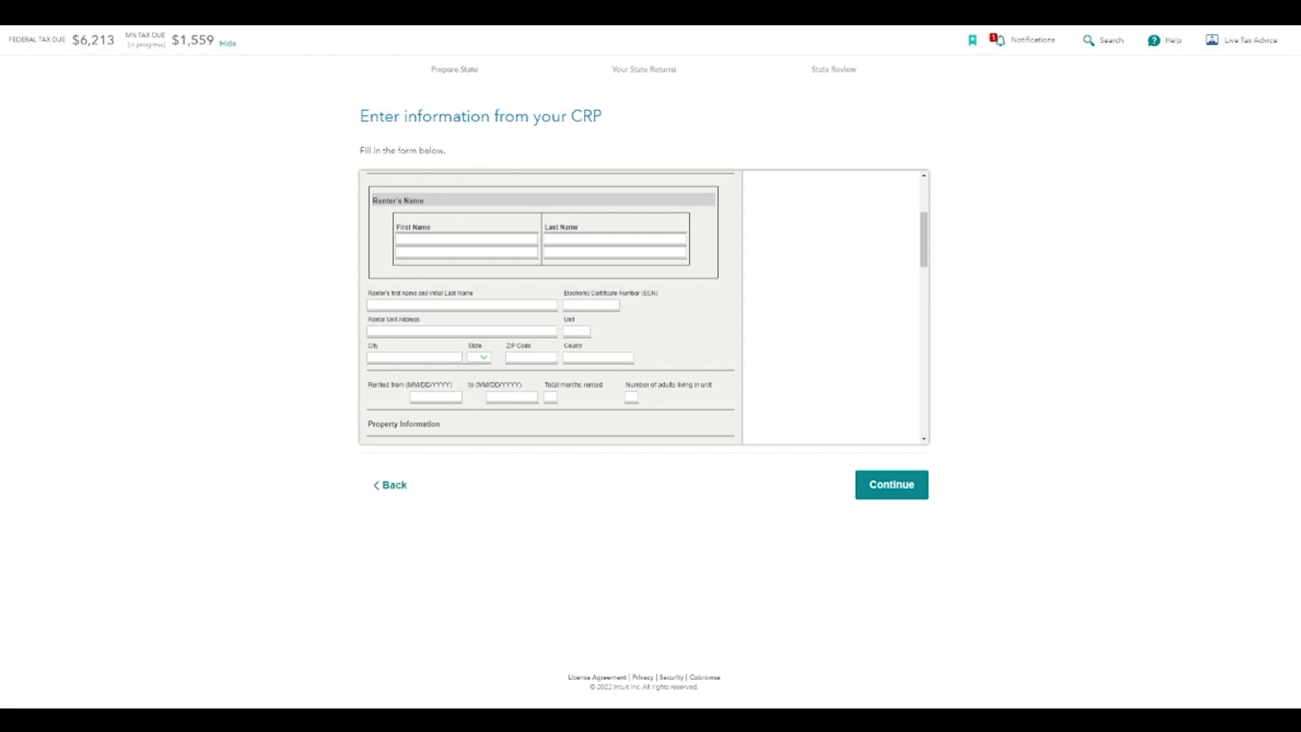
scroll(447, 319, "down", 3)
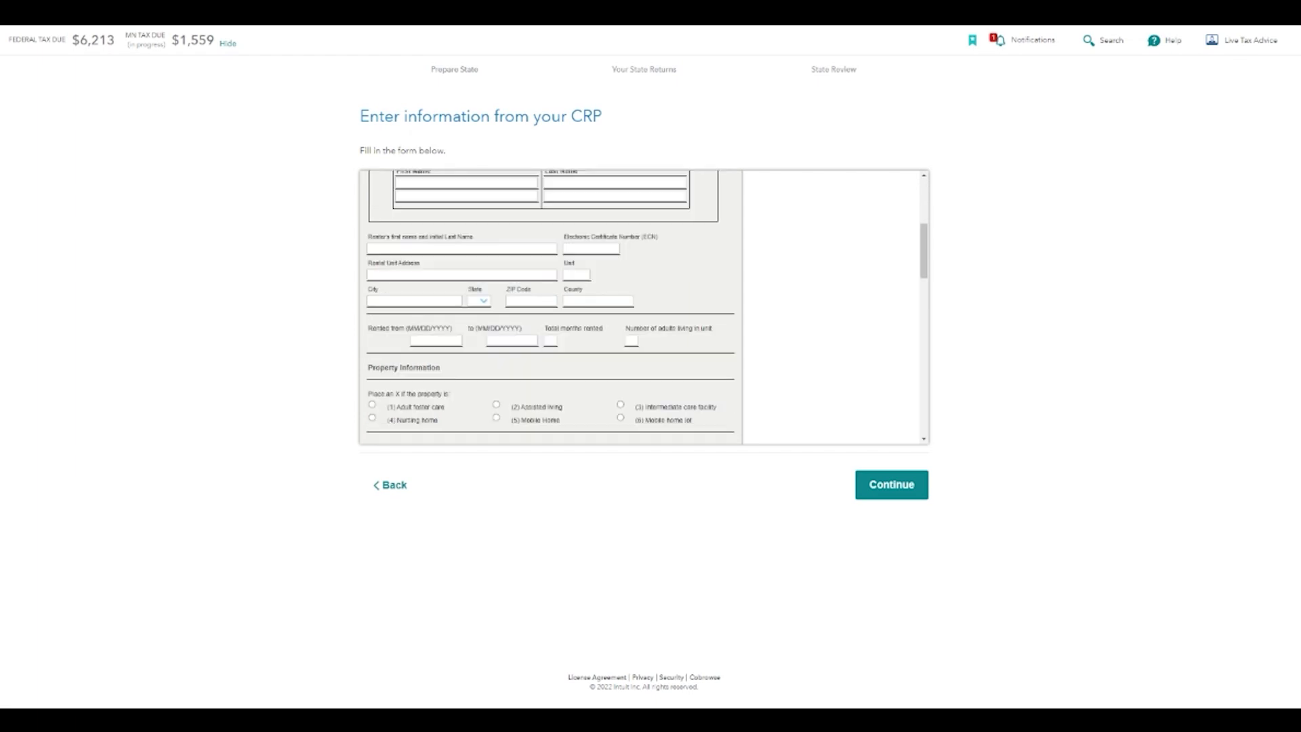
scroll(614, 351, "down", 2)
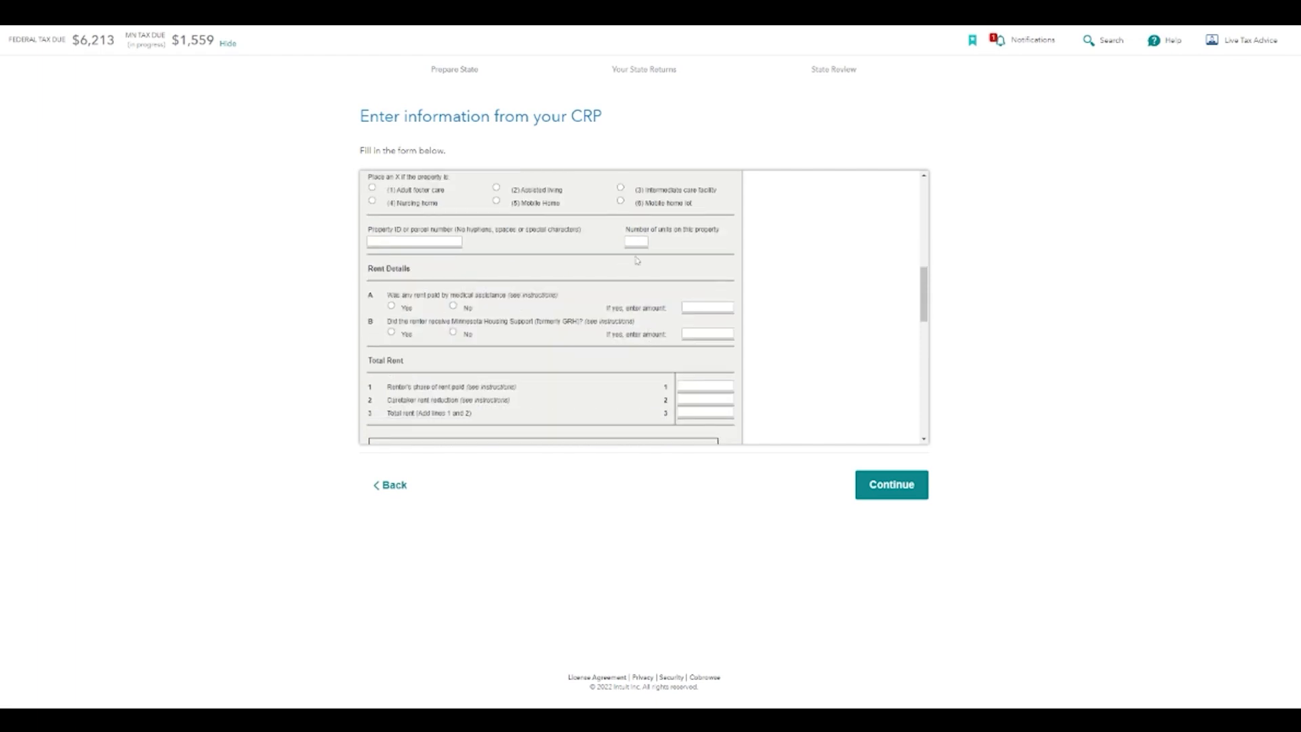
left_click(447, 244)
scroll(626, 357, "down", 1)
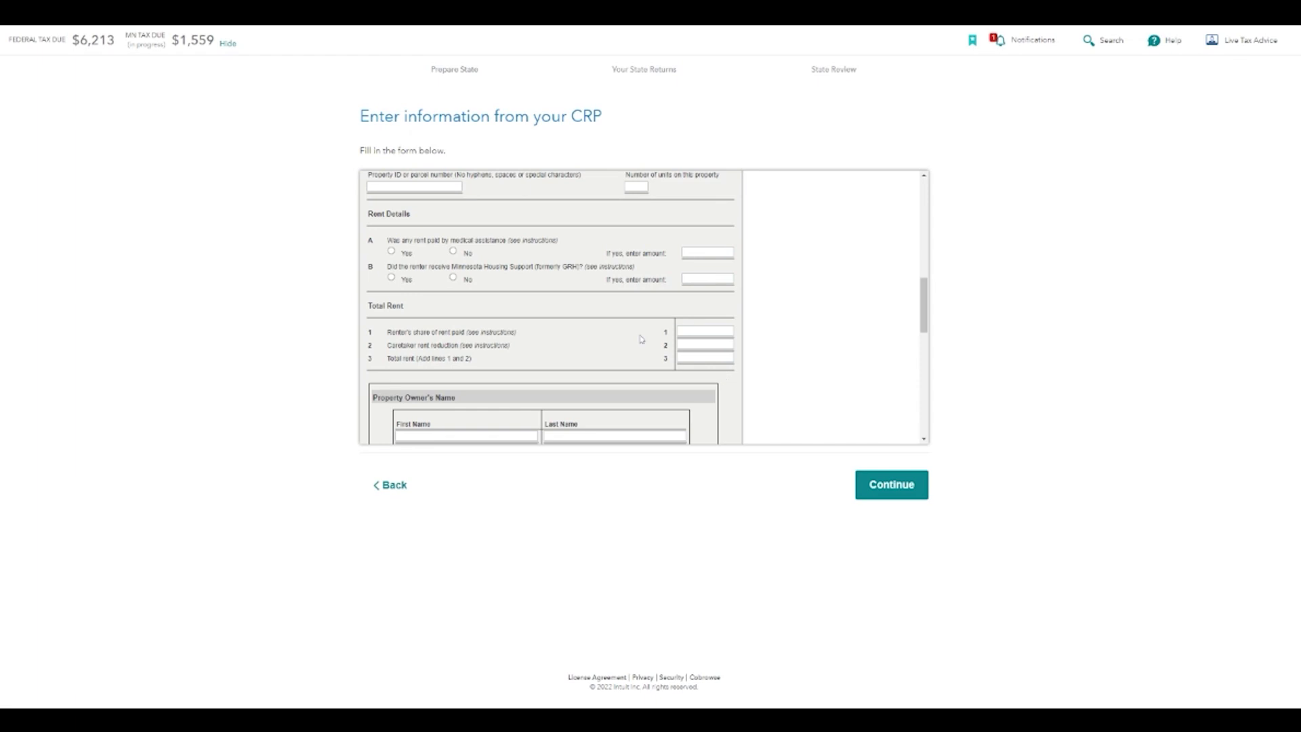
scroll(549, 383, "down", 2)
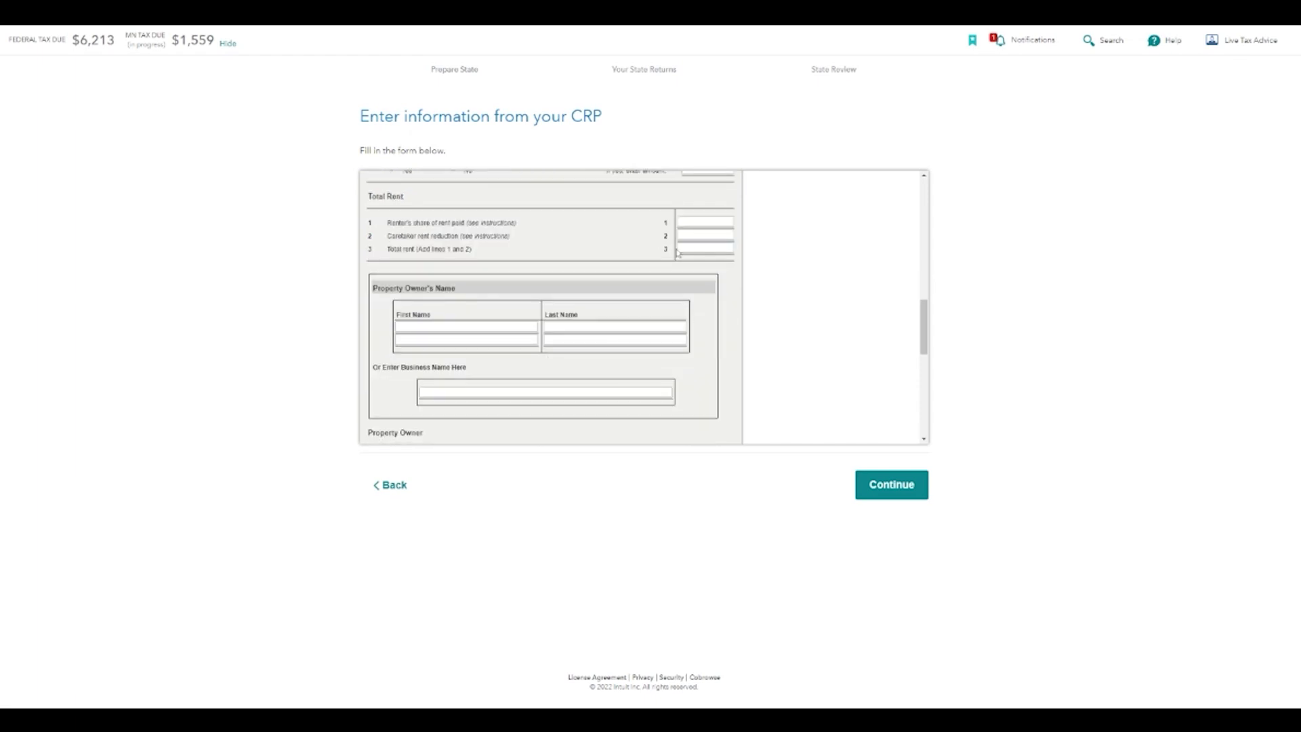
left_click(474, 339)
scroll(474, 339, "down", 3)
scroll(474, 339, "up", 1)
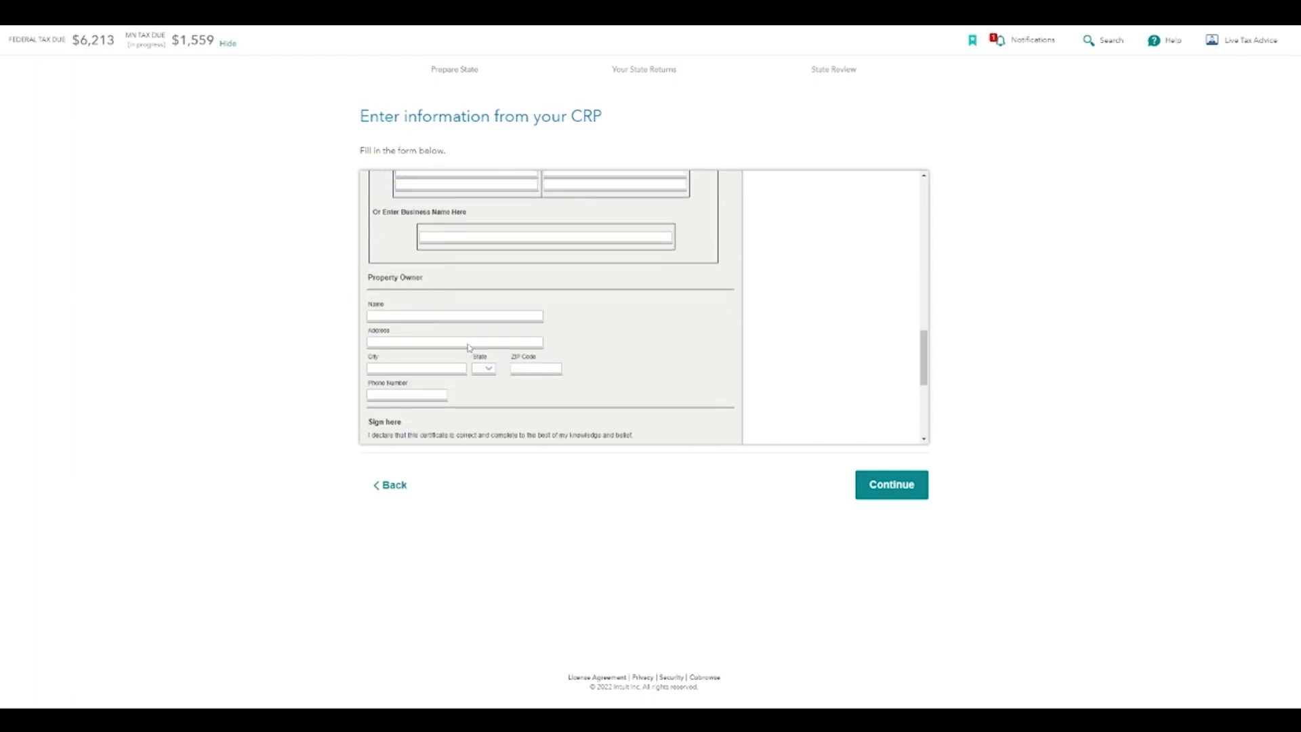
key("Tab")
key("Tab")
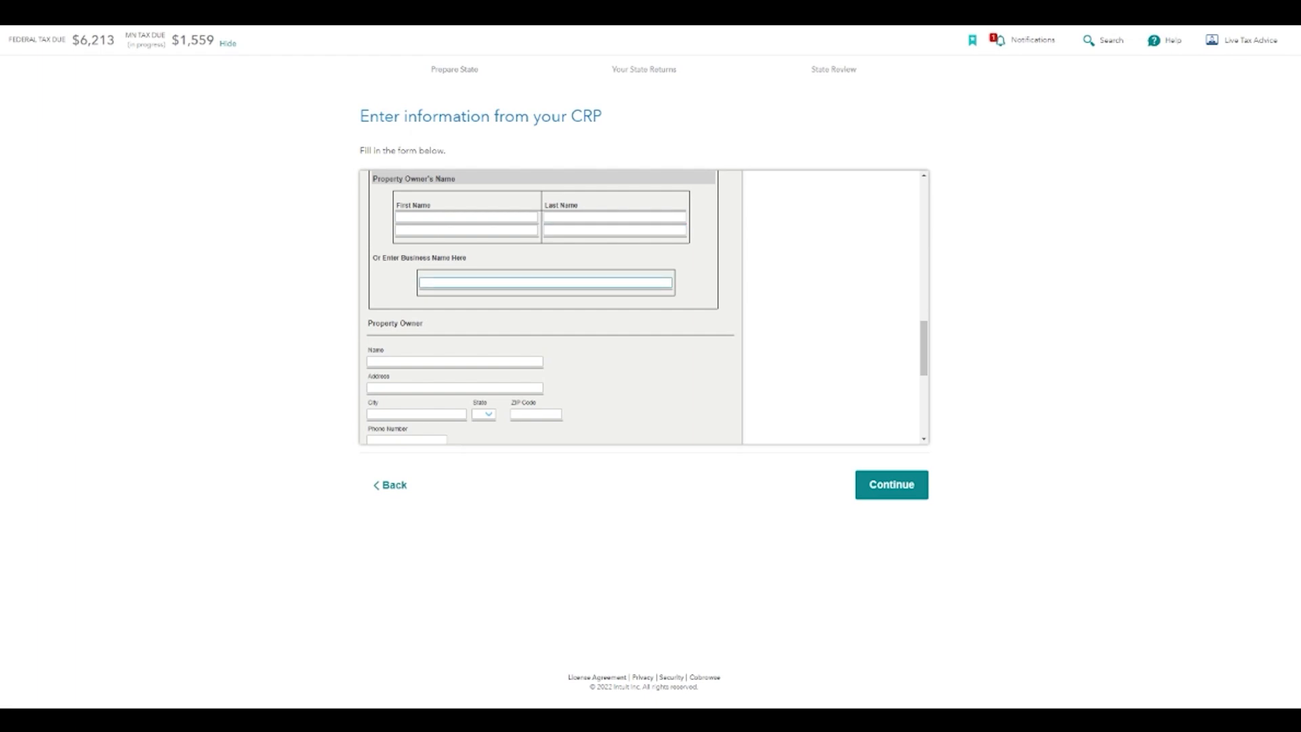
scroll(445, 212, "down", 3)
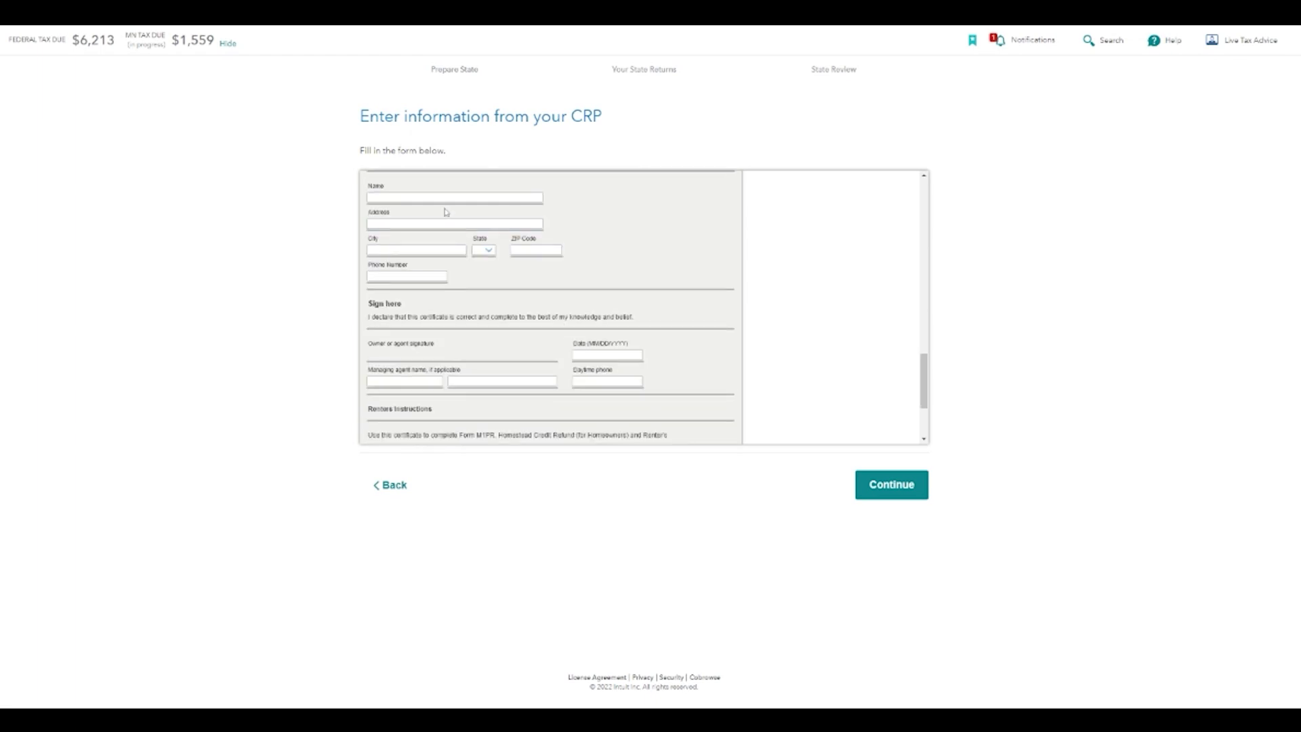
scroll(488, 316, "down", 2)
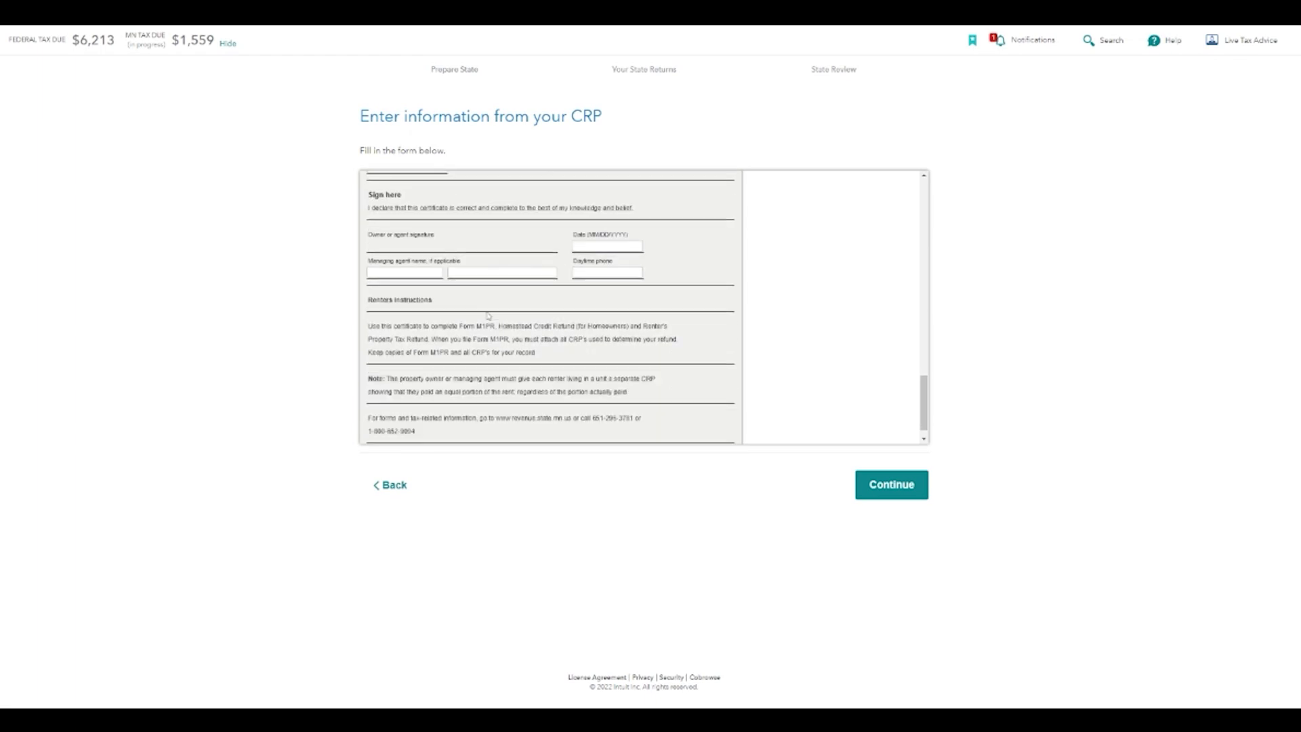
scroll(488, 315, "down", 1)
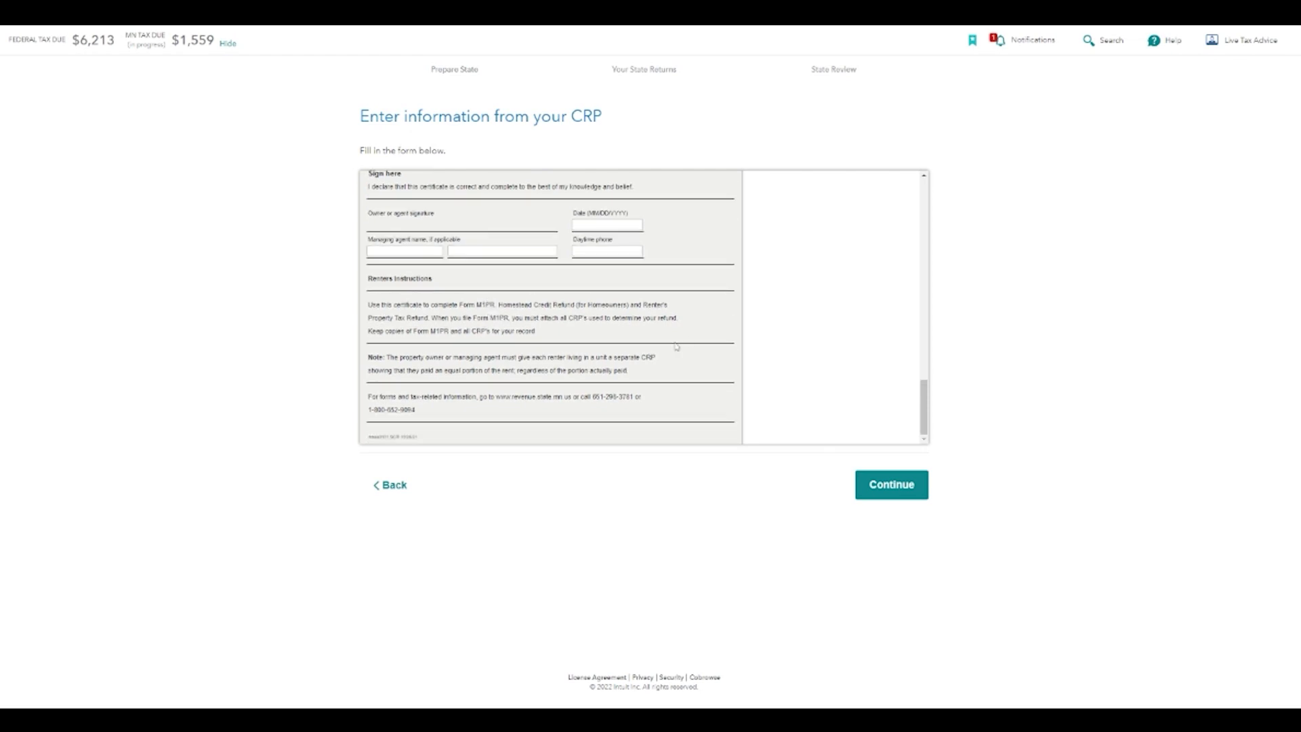
scroll(676, 347, "up", 10)
left_click(892, 485)
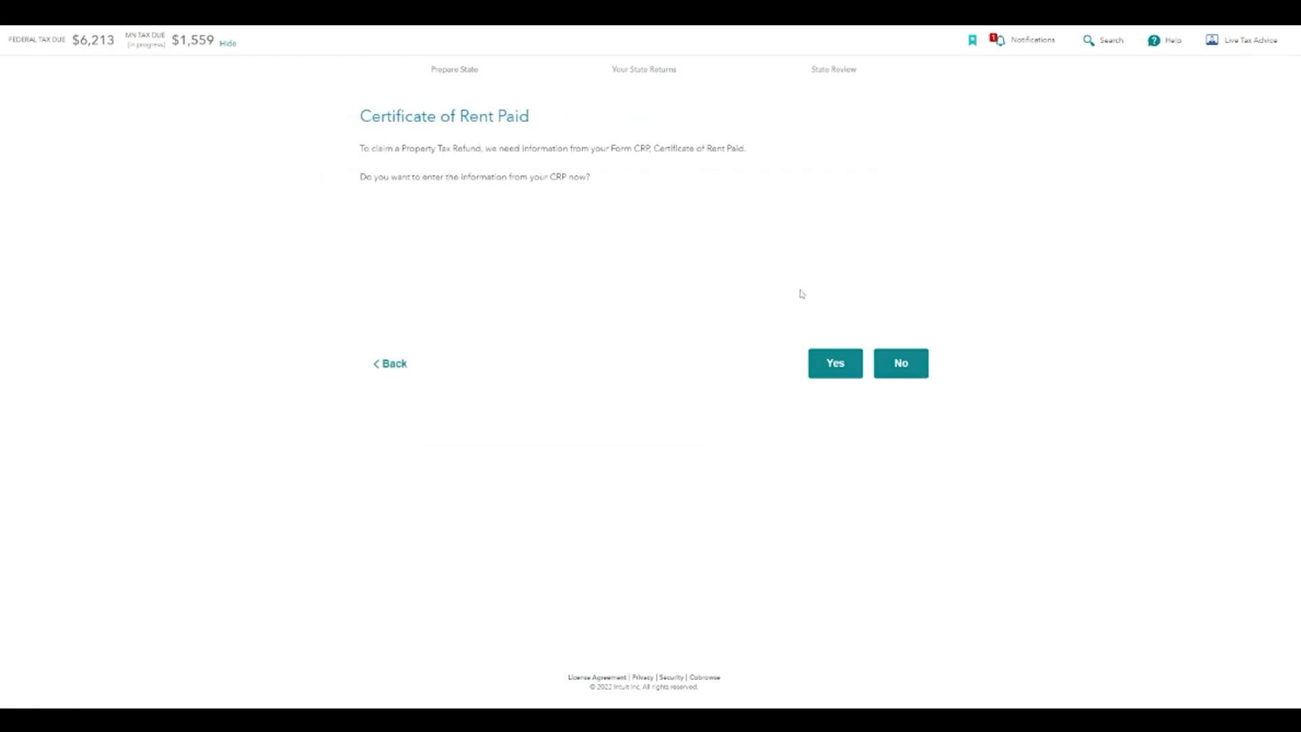
Decline entering the Certificate of Rent Paid information and continue past the Property Tax Refund eligibility notice
left_click(902, 365)
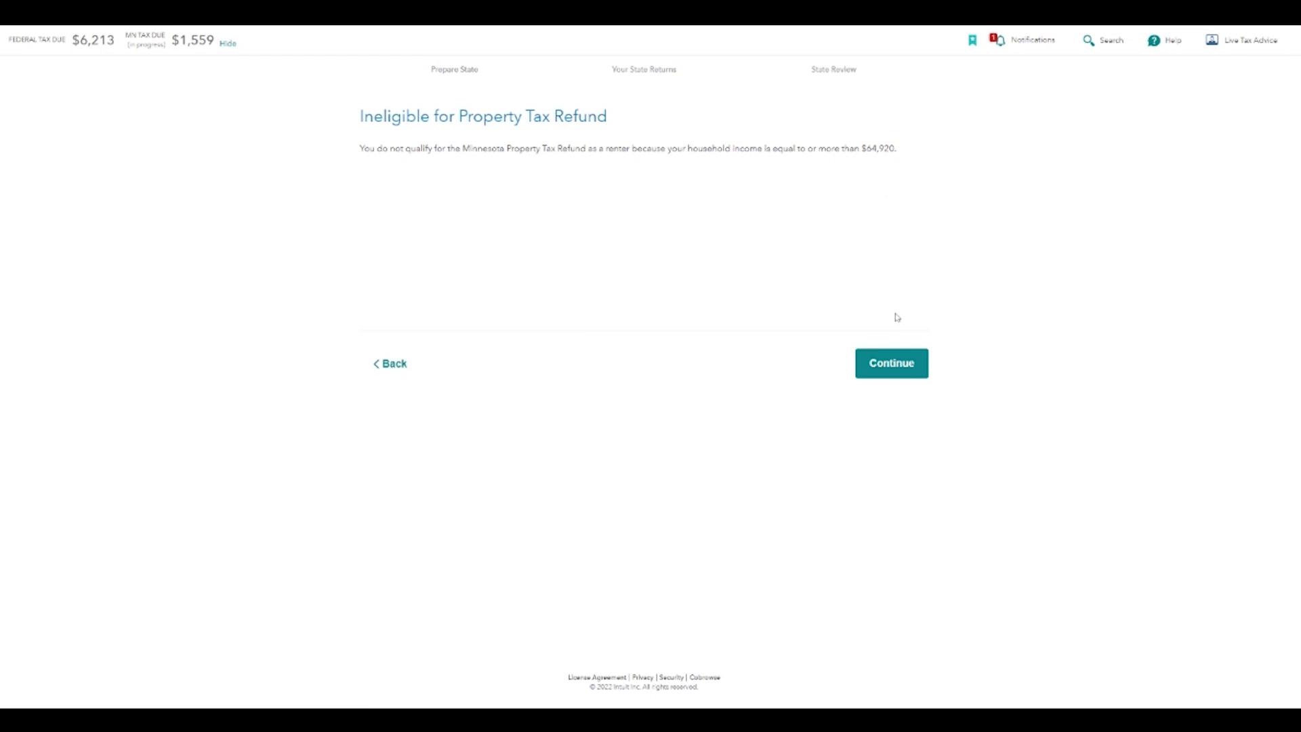
left_click(919, 375)
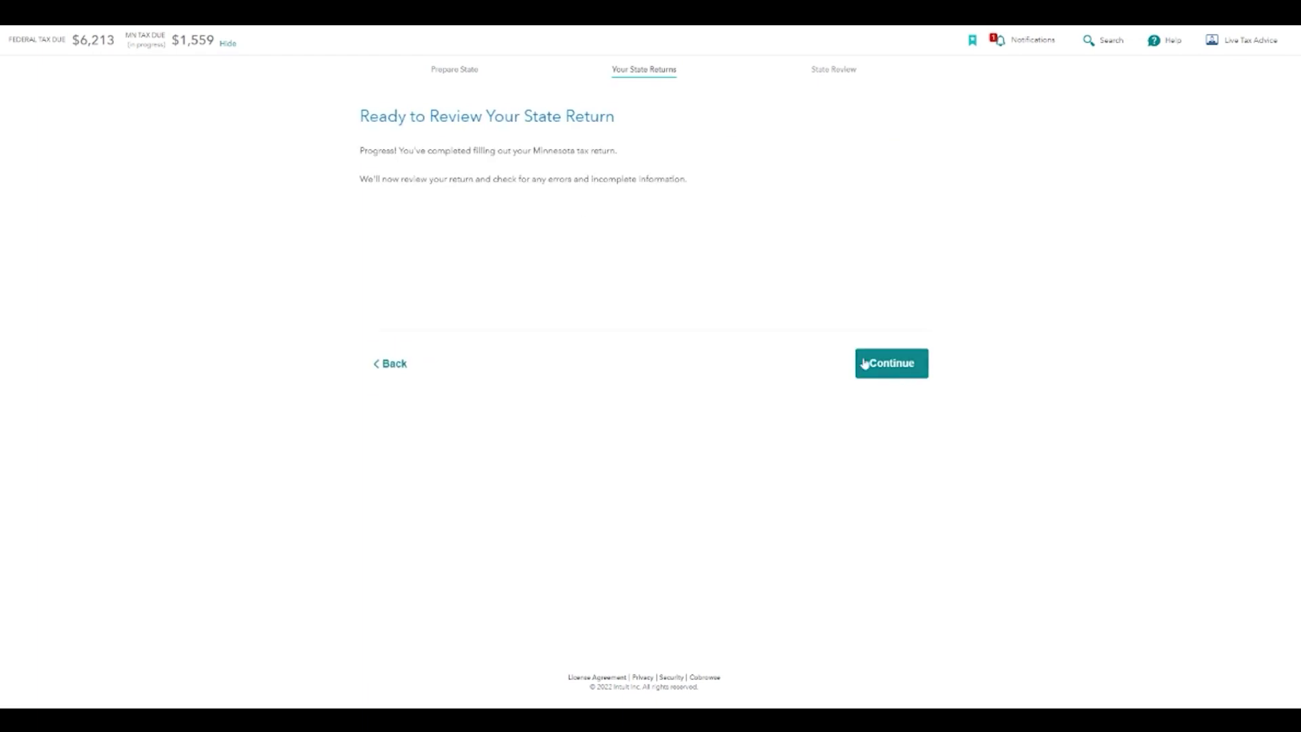
Run the Smart Check review of the Minnesota return and proceed with filing federal and state together
left_click(911, 376)
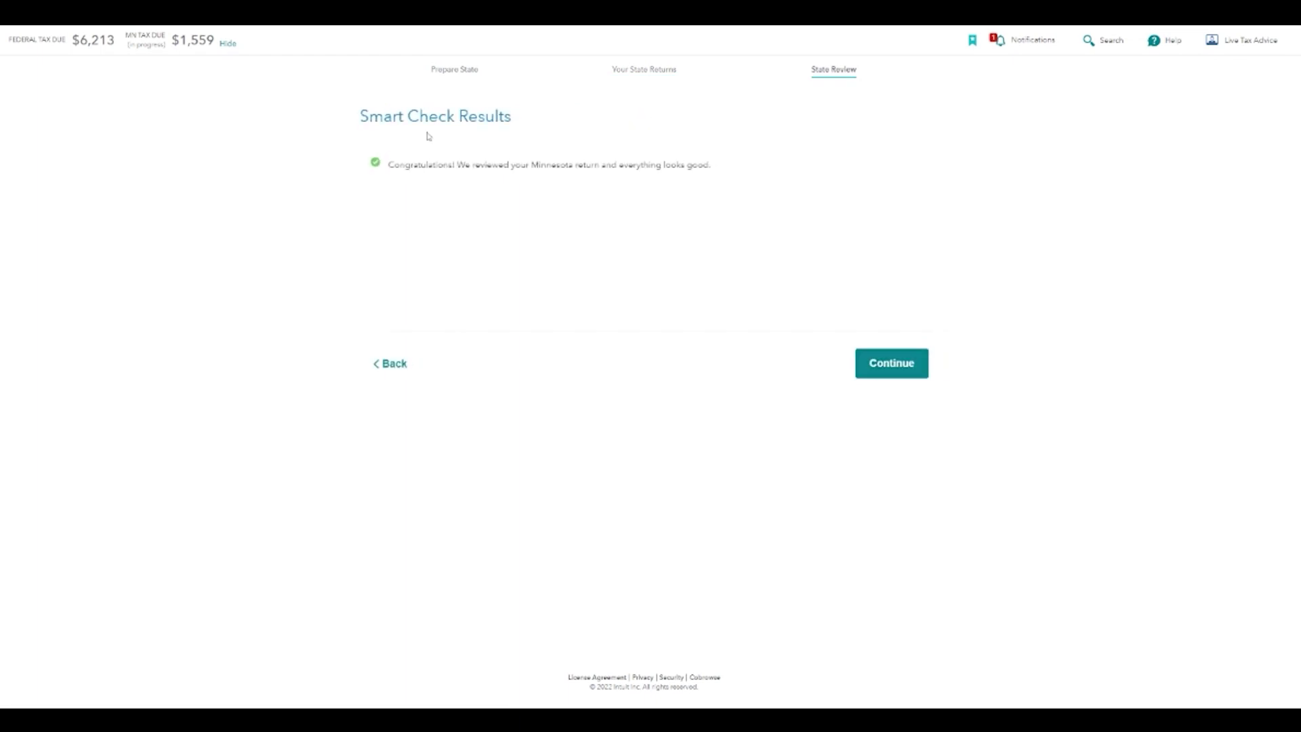
left_click(903, 368)
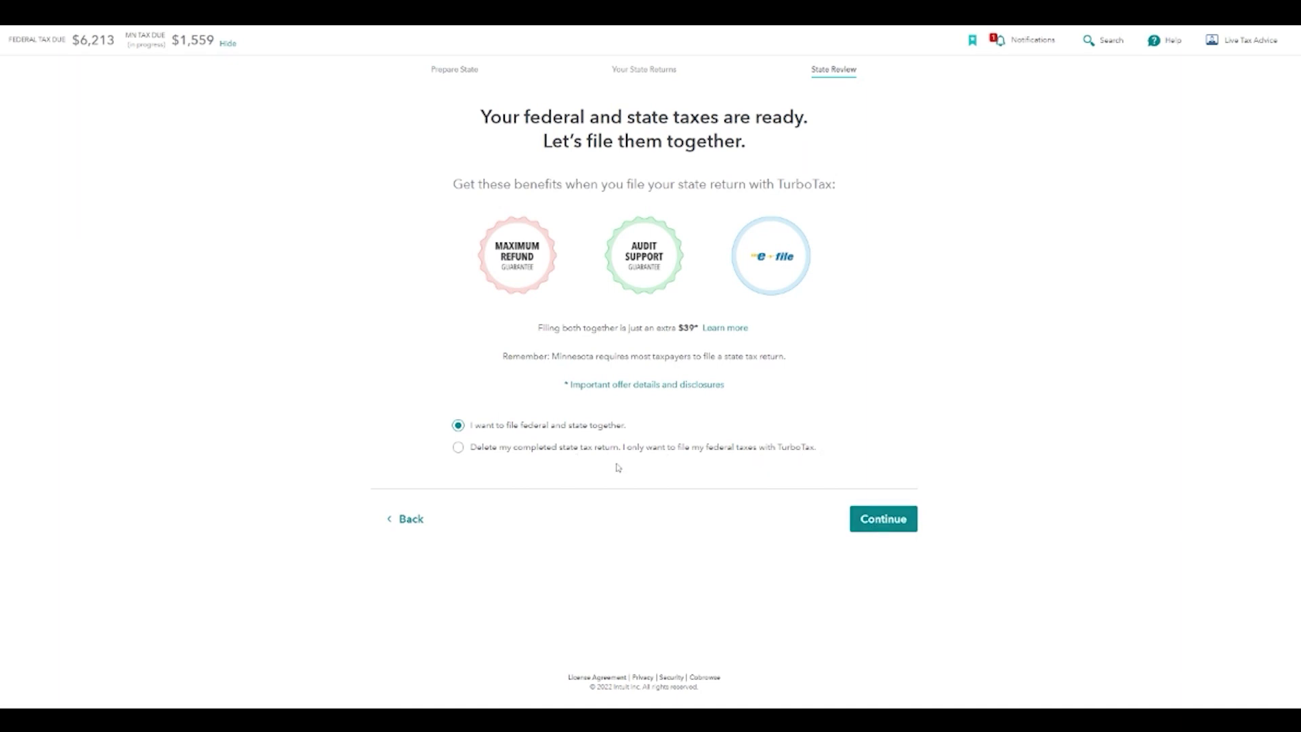
left_click(889, 526)
left_click(873, 343)
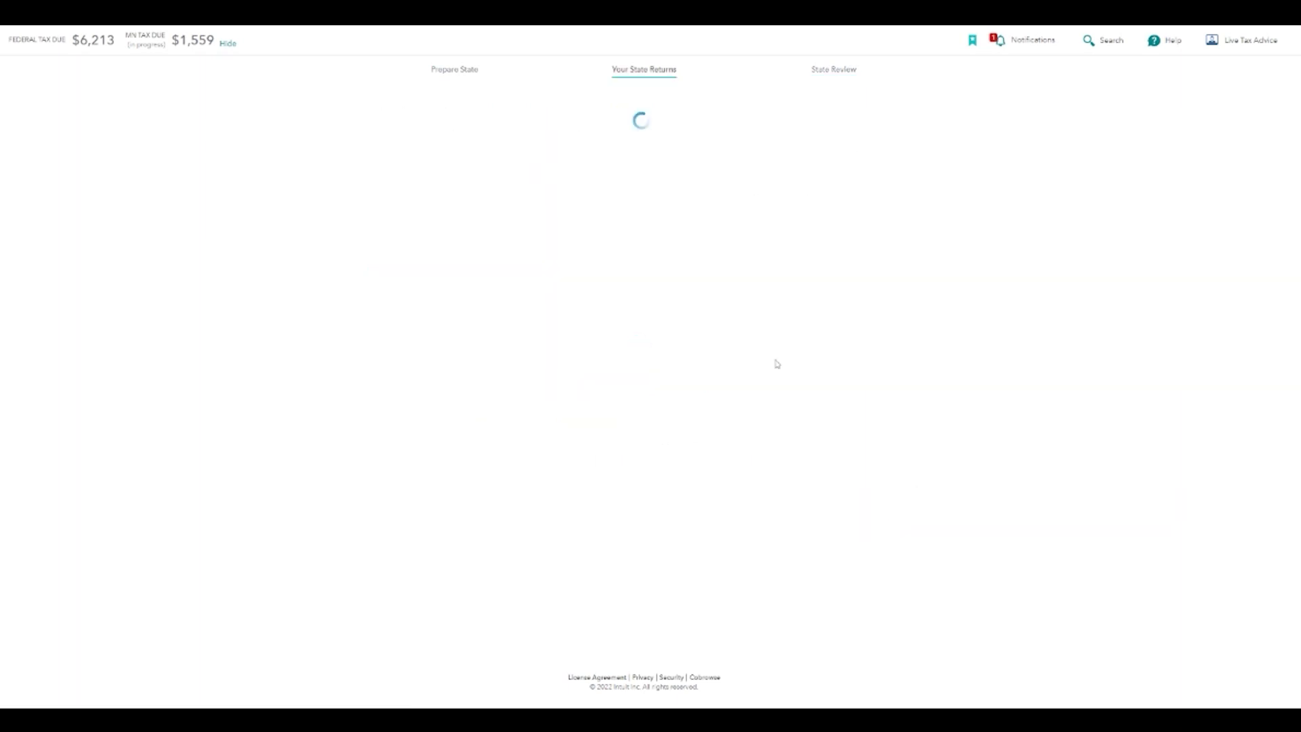